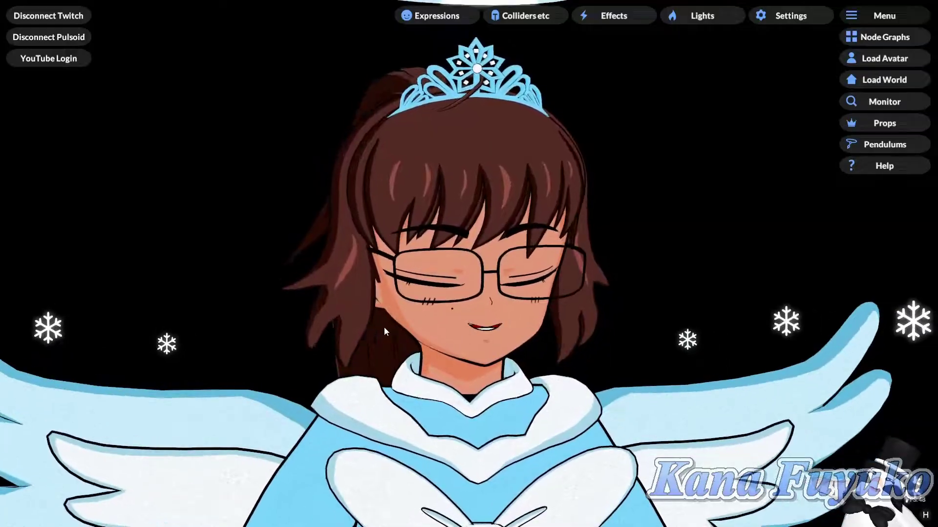
- Test the avatar's expression hotkeys 1 and 2, toggling the heart eyes on and off
key(1)
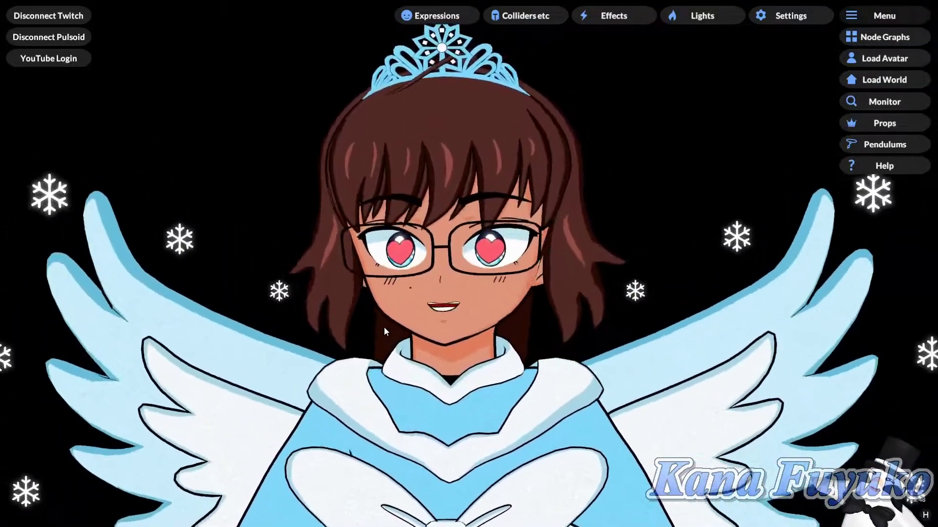
key(1)
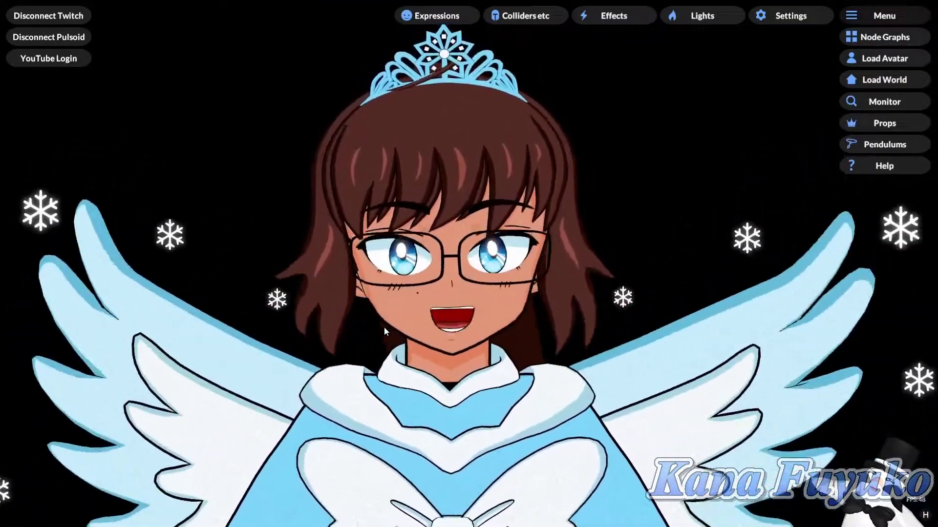
key(2)
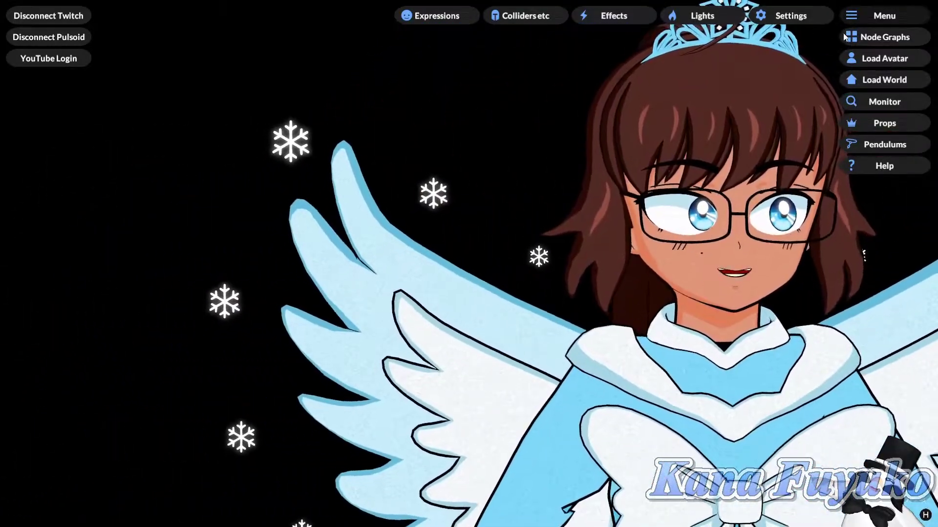
- Open the node graphs and examine the layout of the VRM Expressions graph, including both groups of hotkey and blendshape nodes
click(878, 37)
drag(229, 189, 452, 230)
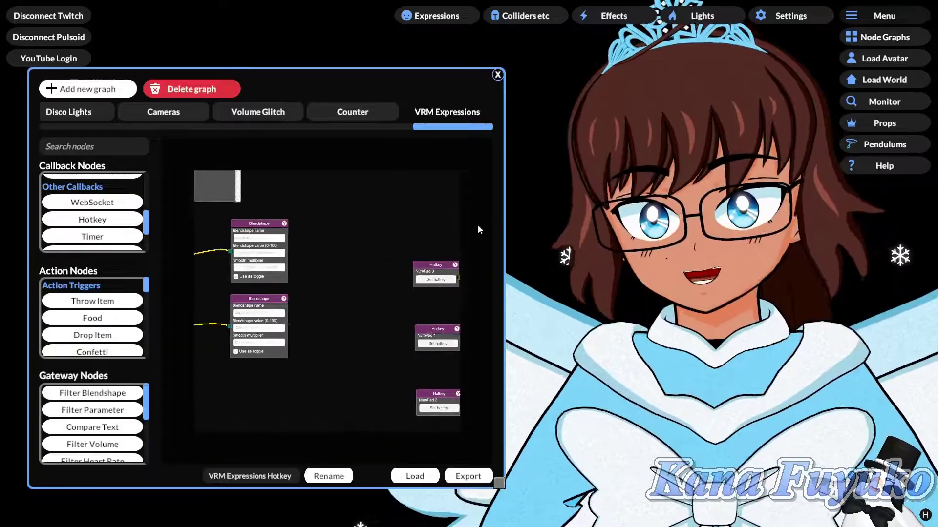
drag(324, 233, 427, 243)
scroll(297, 233, up, 3)
drag(339, 234, 329, 213)
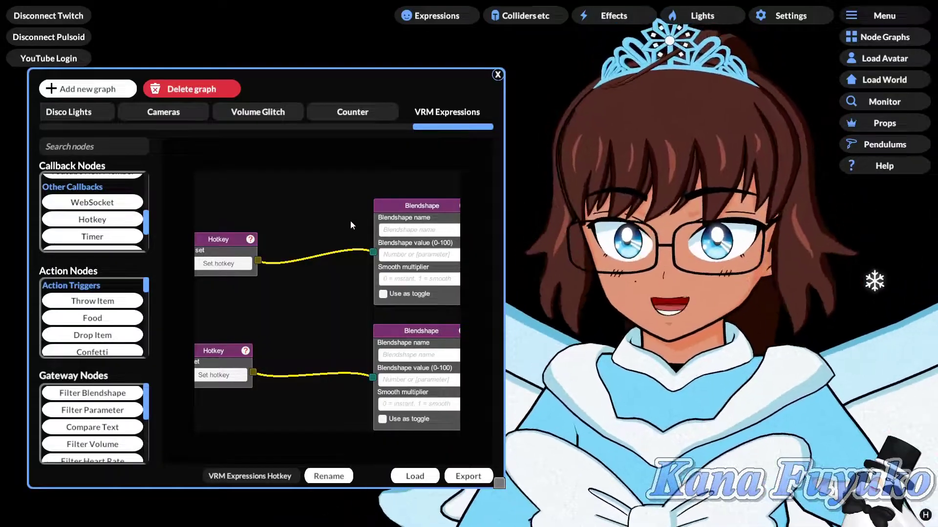
scroll(351, 230, down, 5)
drag(409, 259, 305, 277)
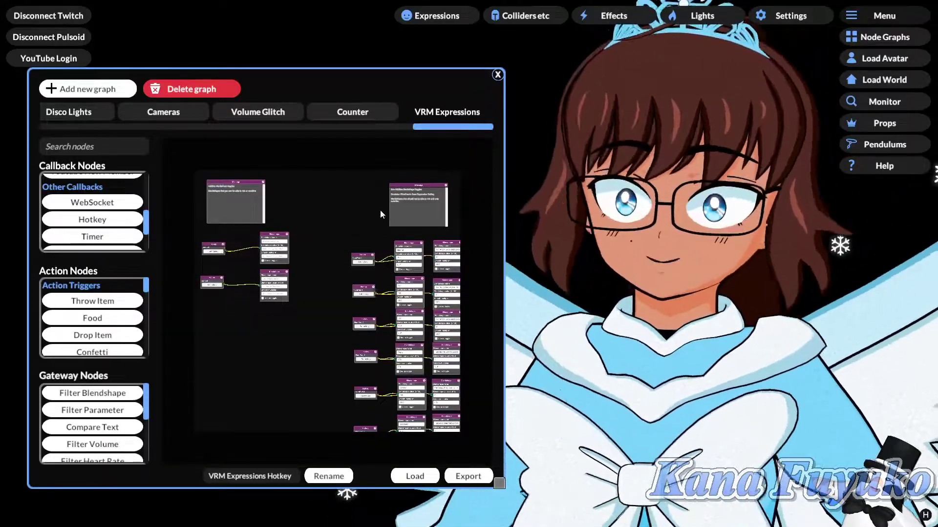
drag(380, 209, 215, 162)
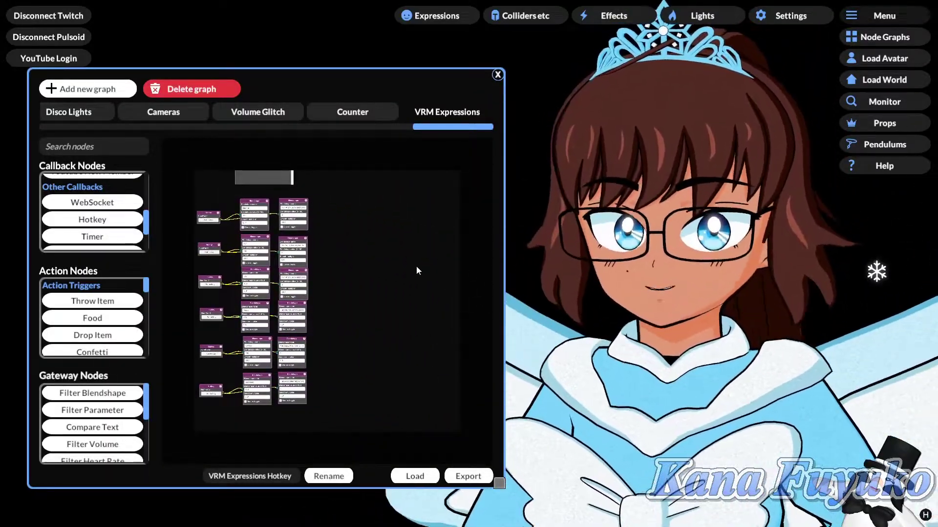
drag(345, 241, 389, 241)
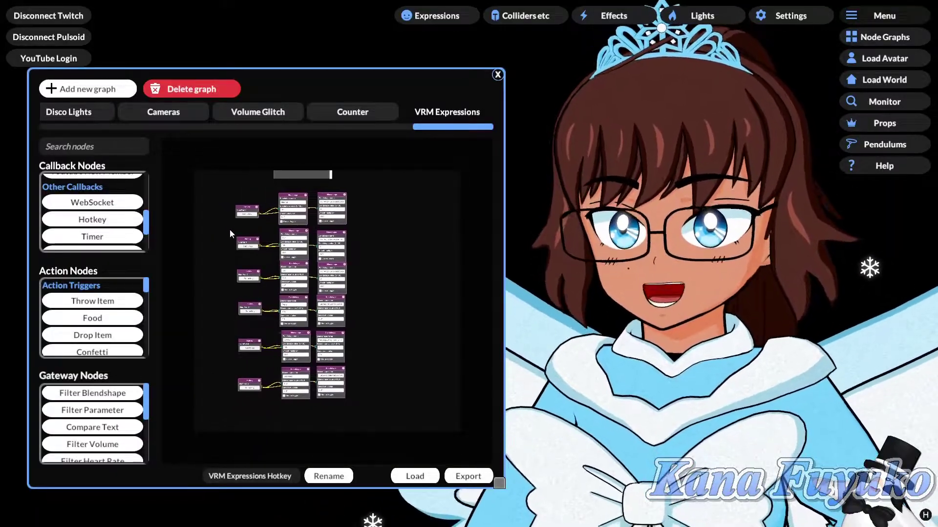
drag(227, 228, 318, 236)
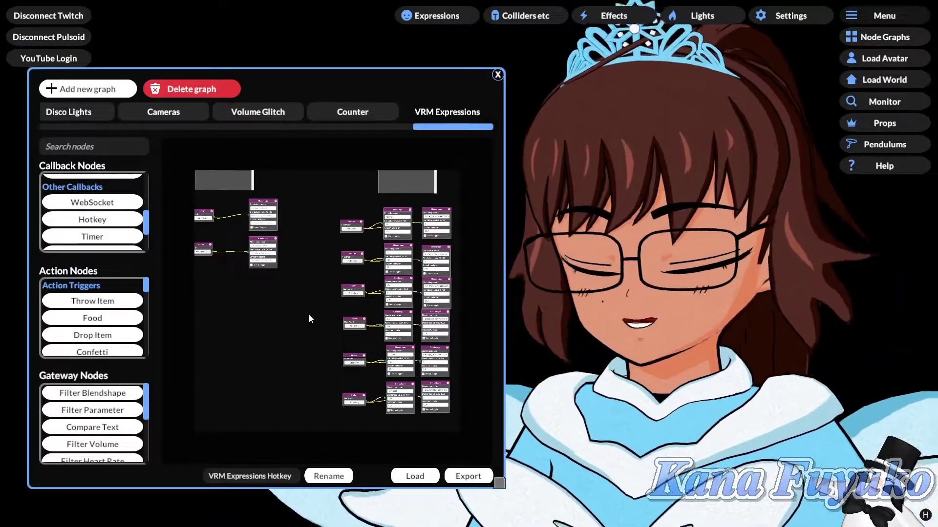
drag(309, 315, 273, 283)
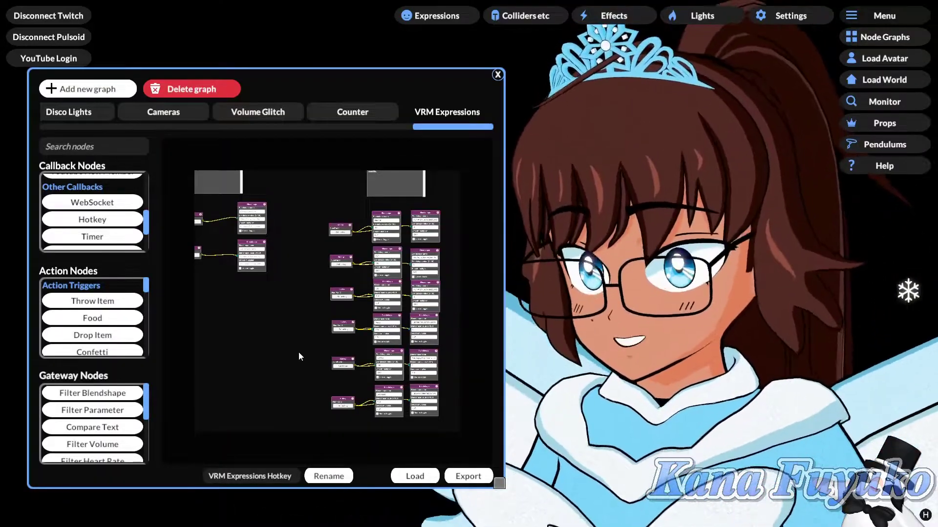
drag(315, 301, 323, 299)
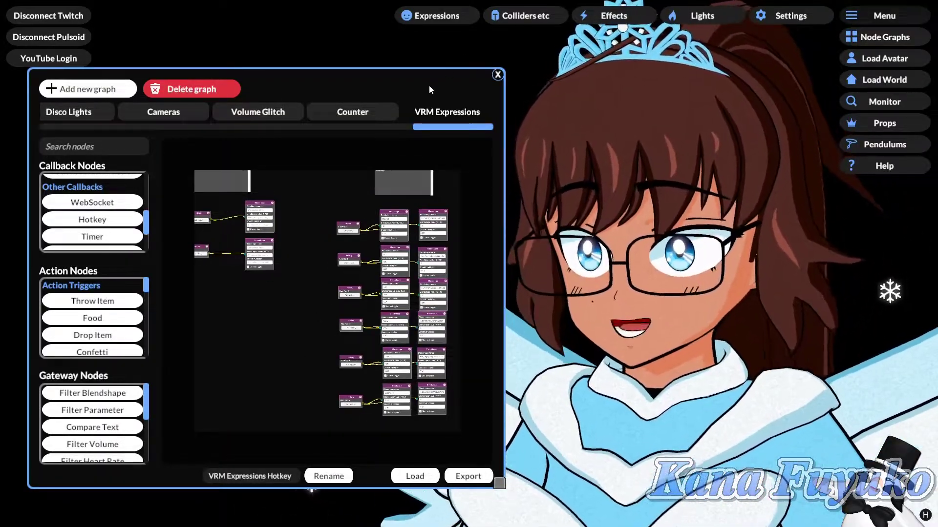
- Move the node graph window farther from the avatar and review the note and nodes of the additive blendshape toggles
drag(429, 85, 415, 59)
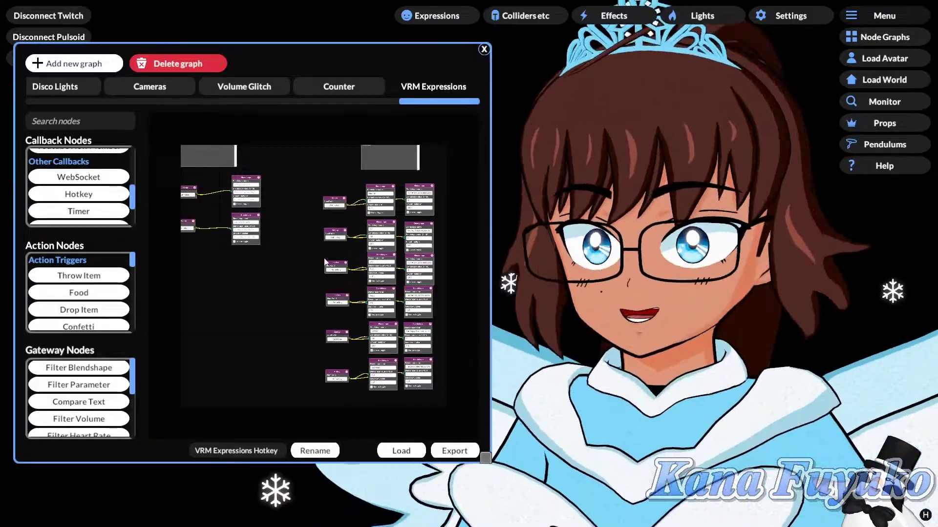
drag(295, 250, 341, 292)
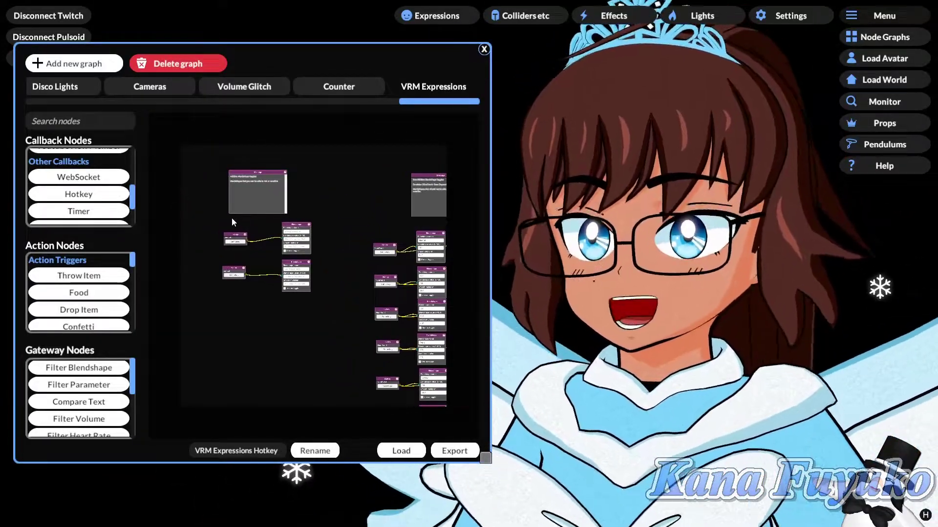
scroll(206, 173, up, 2)
scroll(382, 210, down, 6)
scroll(293, 197, up, 4)
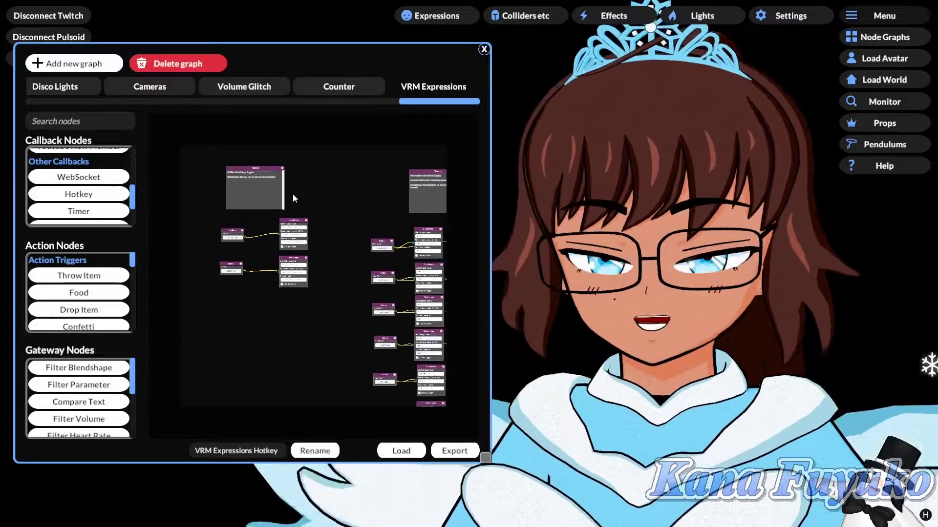
drag(293, 197, 263, 172)
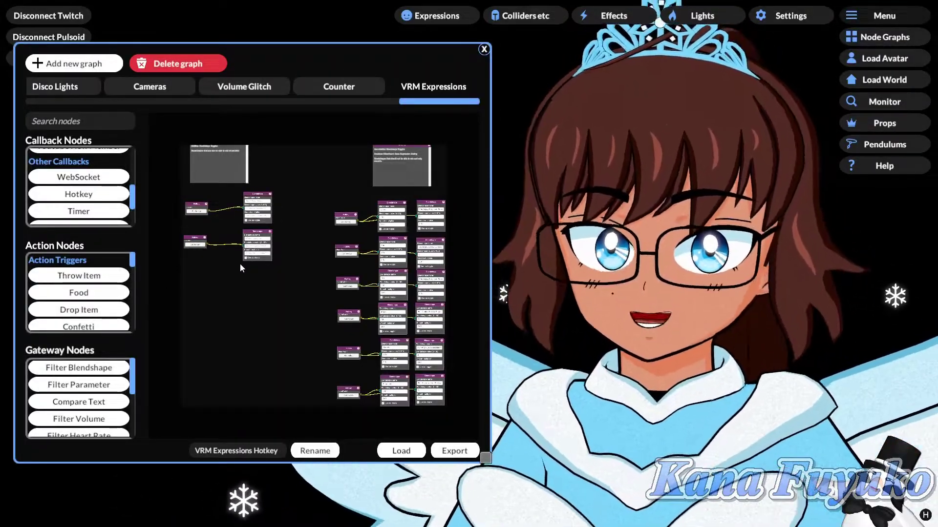
- Configure the first additive Blendshape node with name Heart Eyes, value 100, smooth multiplier 0 and Use as toggle enabled
drag(239, 263, 309, 316)
scroll(244, 269, up, 4)
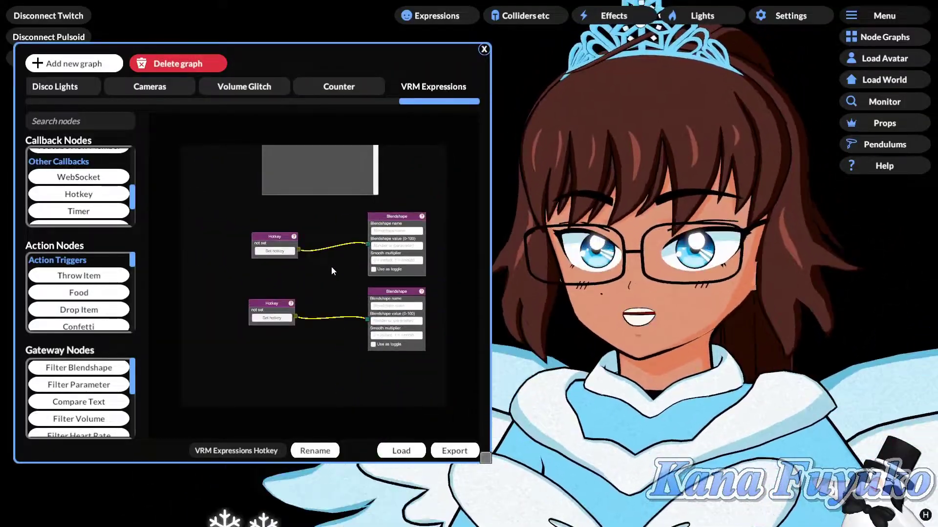
drag(331, 267, 303, 296)
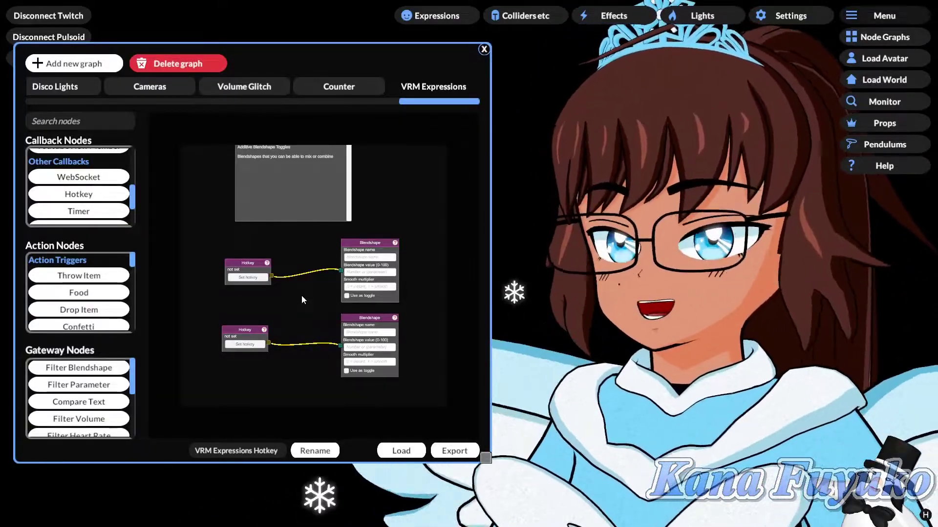
scroll(300, 295, up, 3)
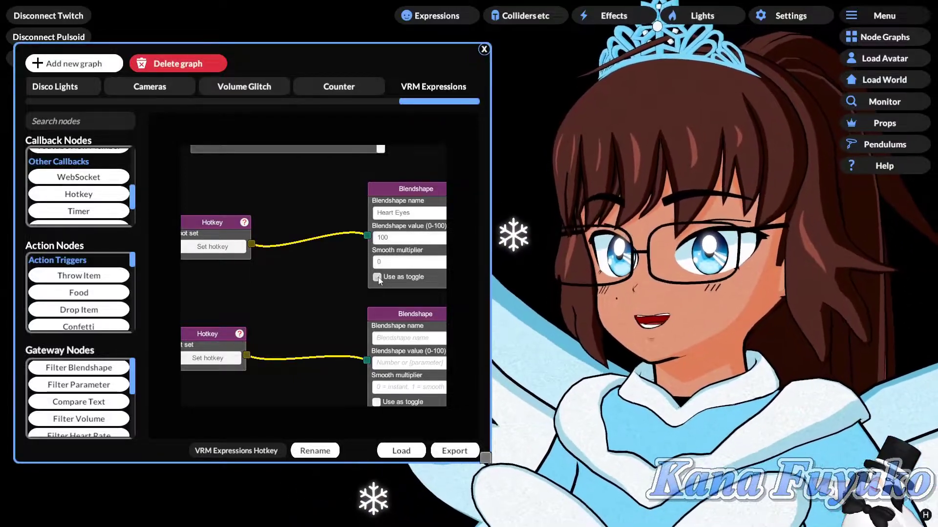
drag(278, 294, 293, 269)
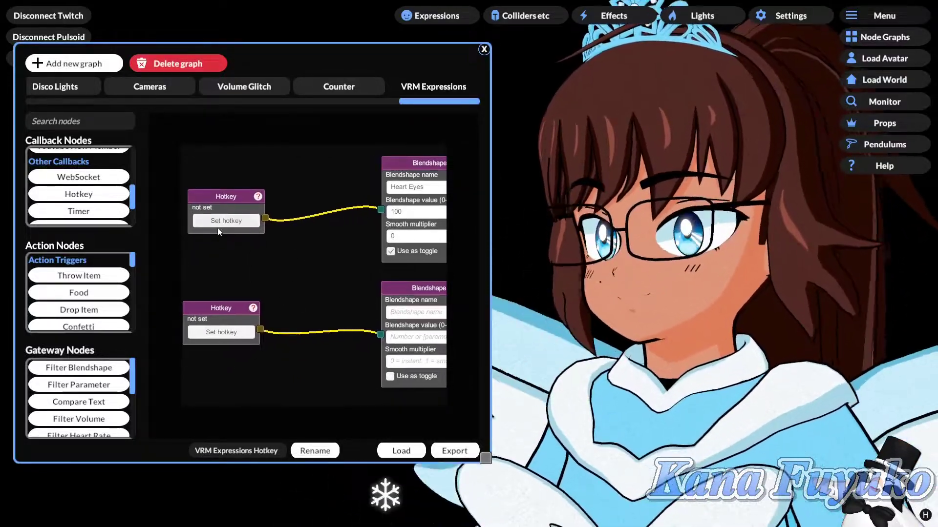
- Assign hotkey 1 to the Heart Eyes blendshape and test toggling it on and off
key(1)
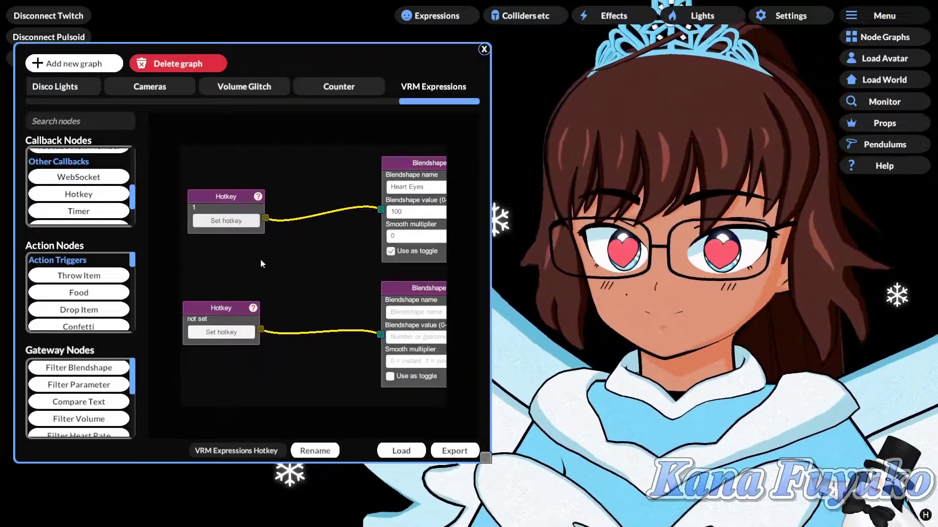
key(1)
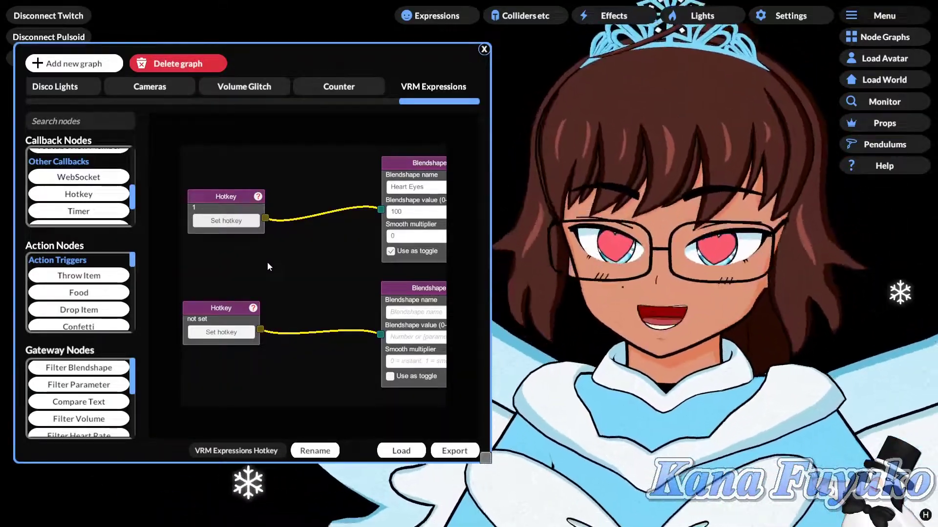
key(1)
- Change the first additive Blendshape node's name to Joy
scroll(270, 258, down, 2)
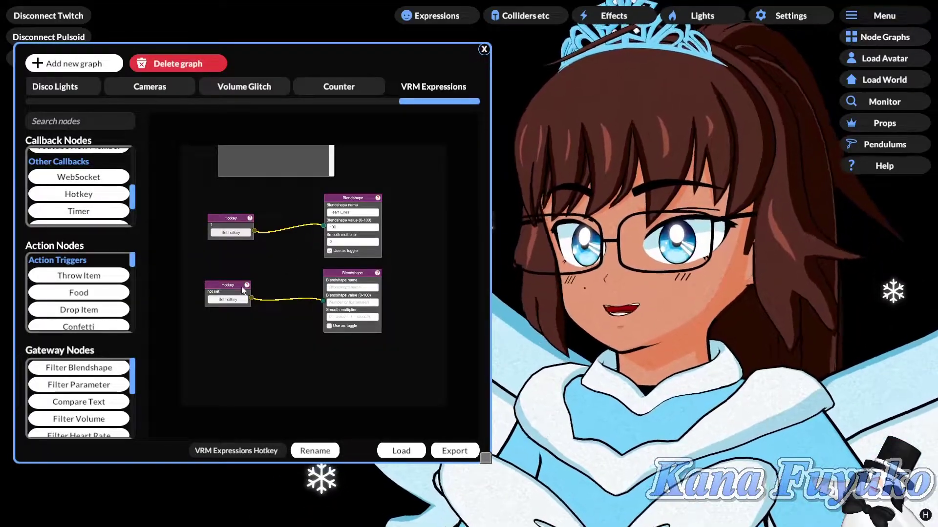
scroll(344, 233, down, 3)
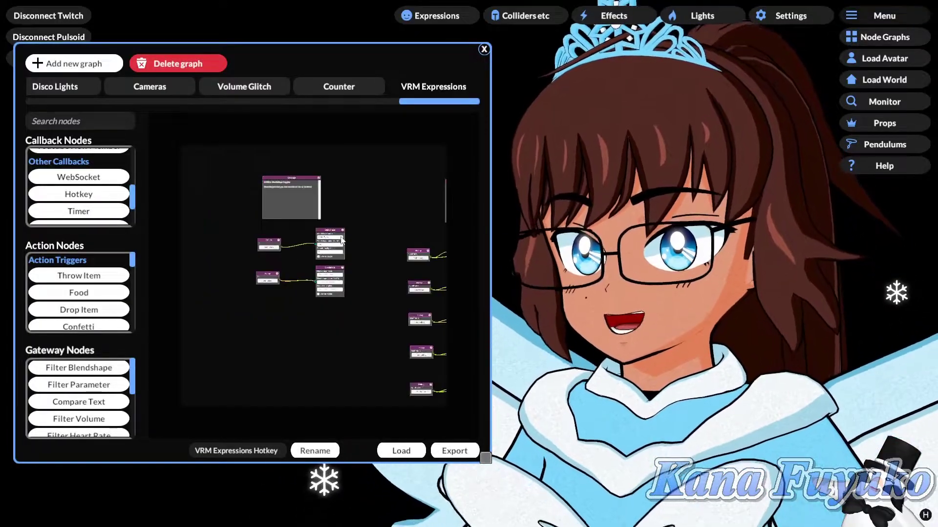
scroll(340, 255, up, 5)
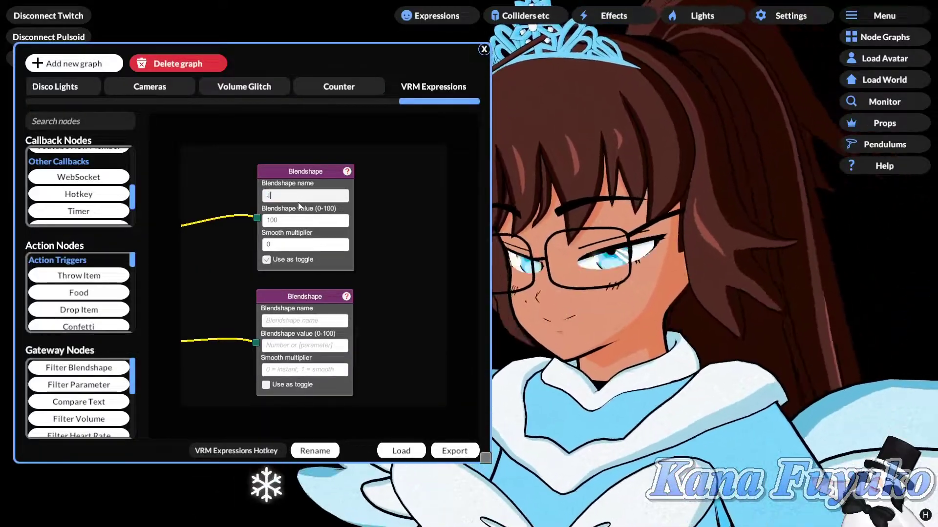
- Configure the second additive Blendshape node with name Angry, value 100, smooth multiplier 0 and Use as toggle enabled
click(276, 323)
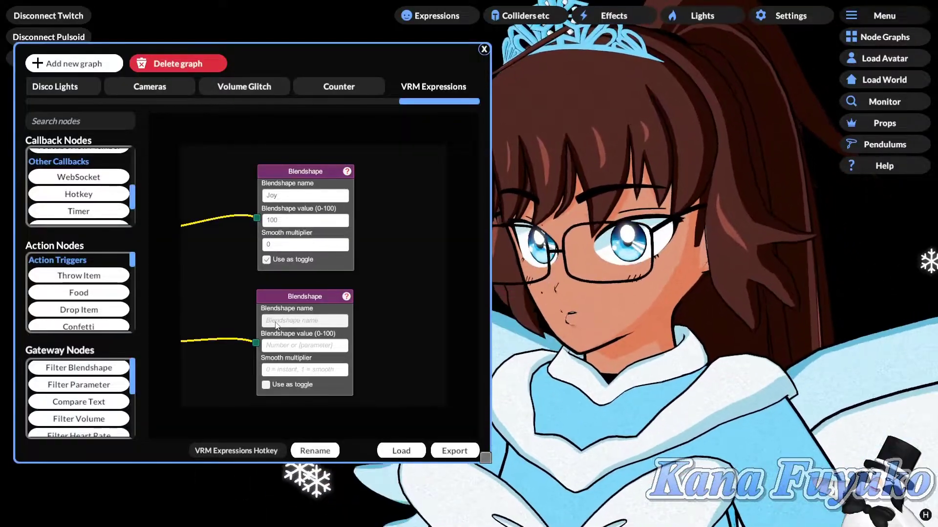
text(100)
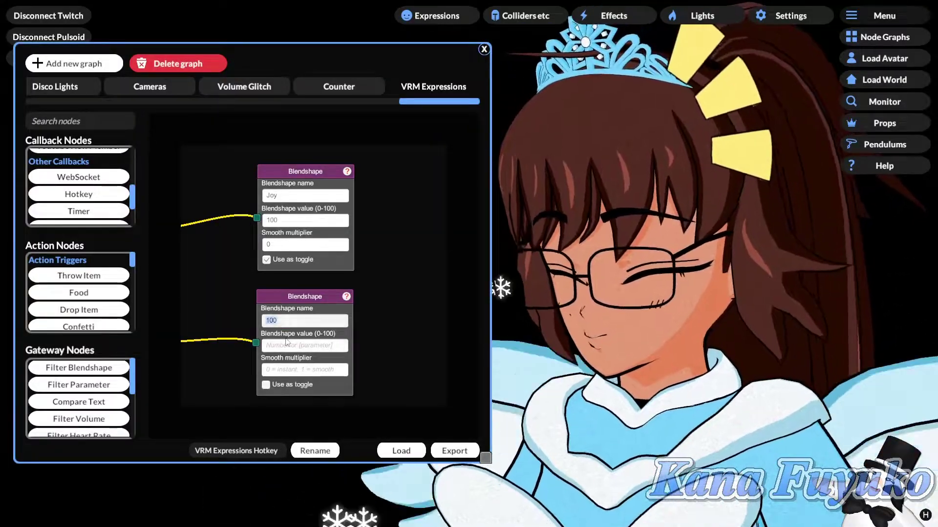
click(287, 323)
text(Angry)
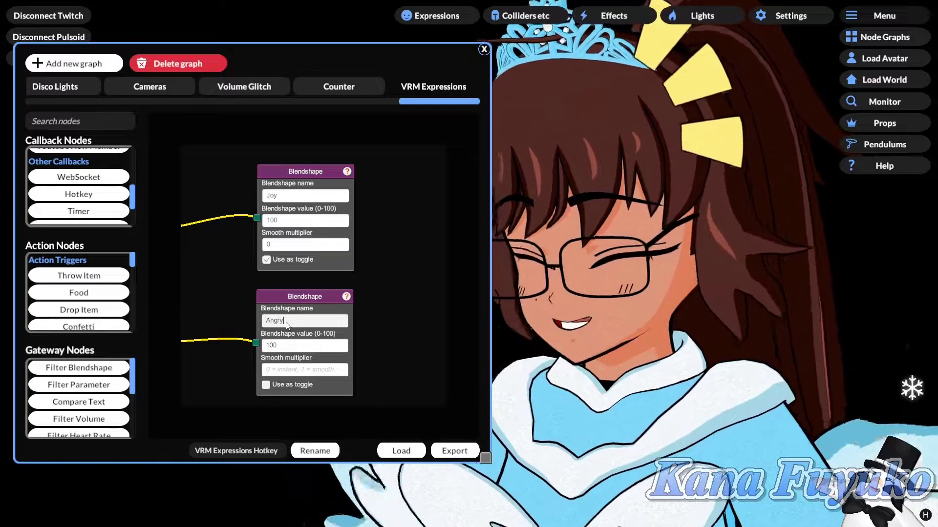
click(273, 370)
text(0)
click(265, 385)
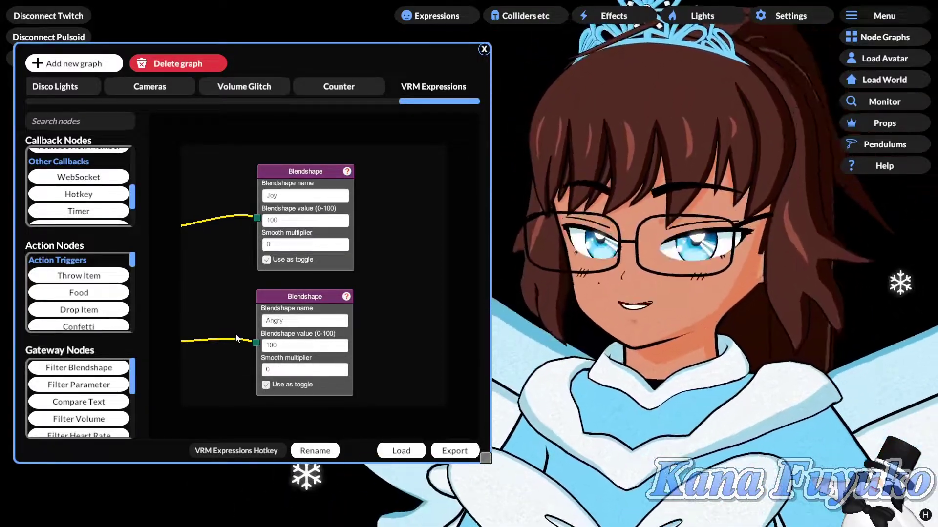
- Assign hotkey 2 to the Angry blendshape and test it in combination with Joy
scroll(237, 337, down, 5)
scroll(177, 341, up, 5)
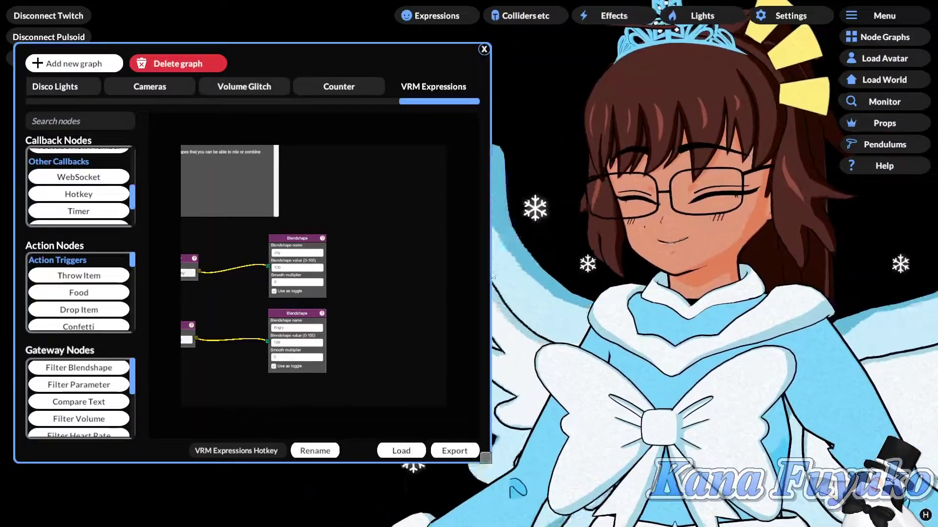
key(2)
drag(342, 277, 397, 248)
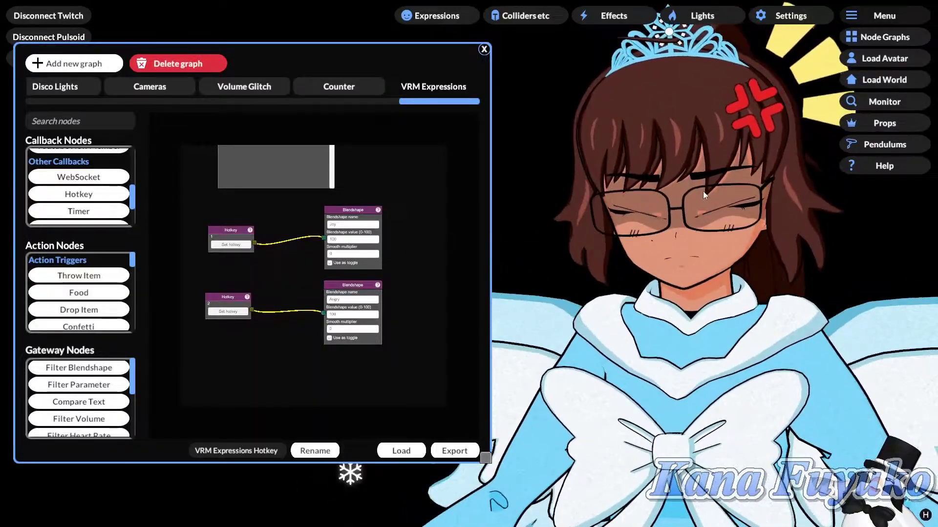
key(2)
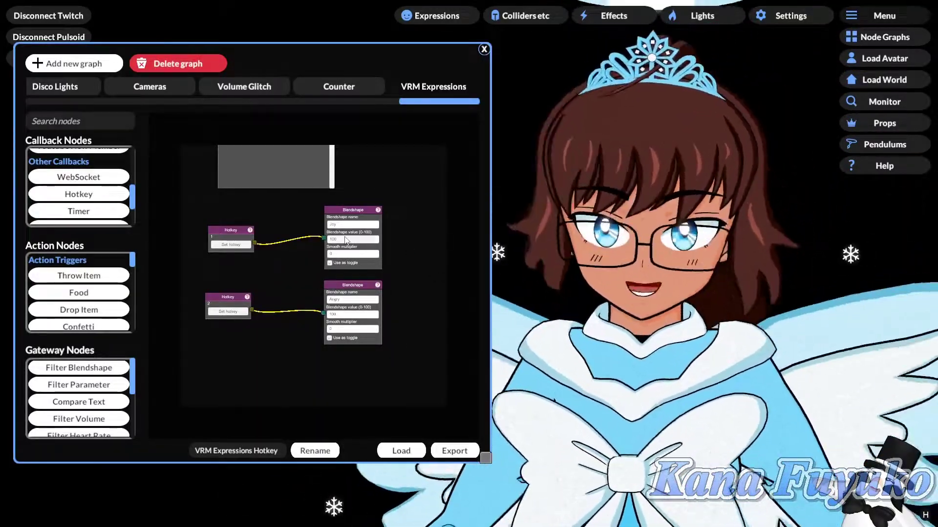
- Clear the blendshape names Joy and Angry from the two additive Blendshape nodes
click(348, 224)
key(BackSpace)
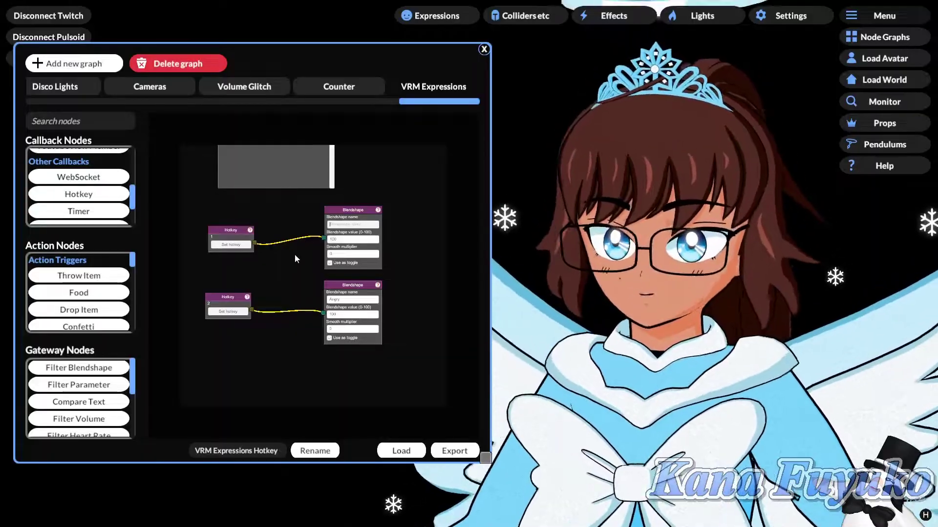
click(342, 299)
key(BackSpace)
key(BackSpace)
key(BackSpace)
key(BackSpace)
key(BackSpace)
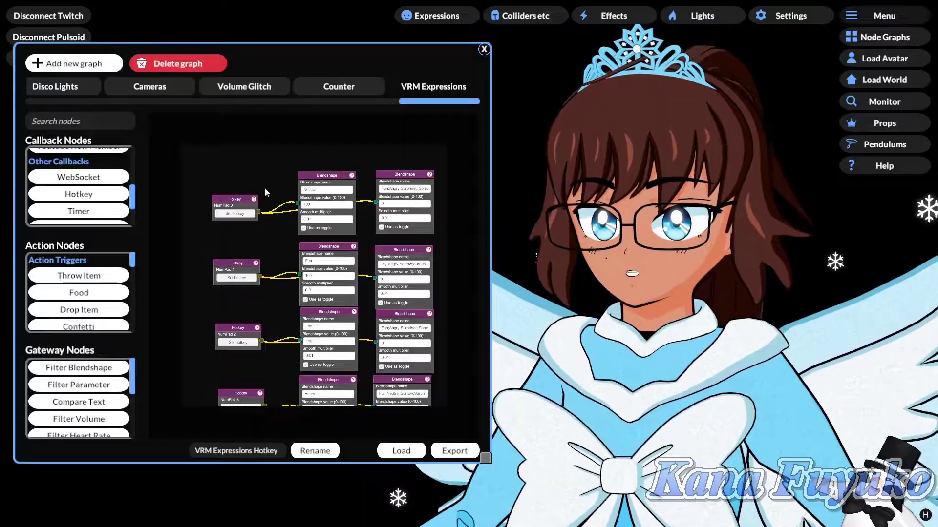
- Examine the second toggle group, where each NumPad hotkey drives a pair of Blendshape nodes
scroll(263, 191, up, 3)
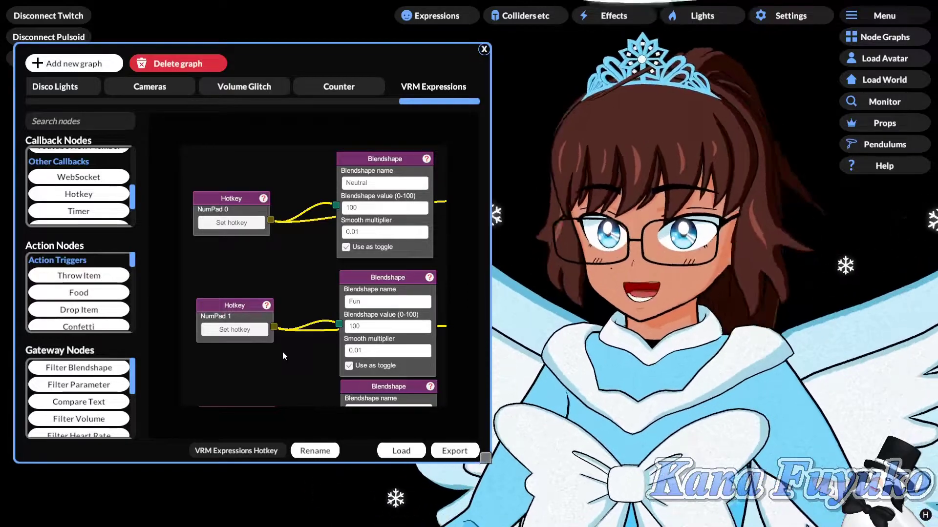
scroll(297, 292, down, 4)
scroll(304, 321, up, 2)
drag(304, 321, 272, 269)
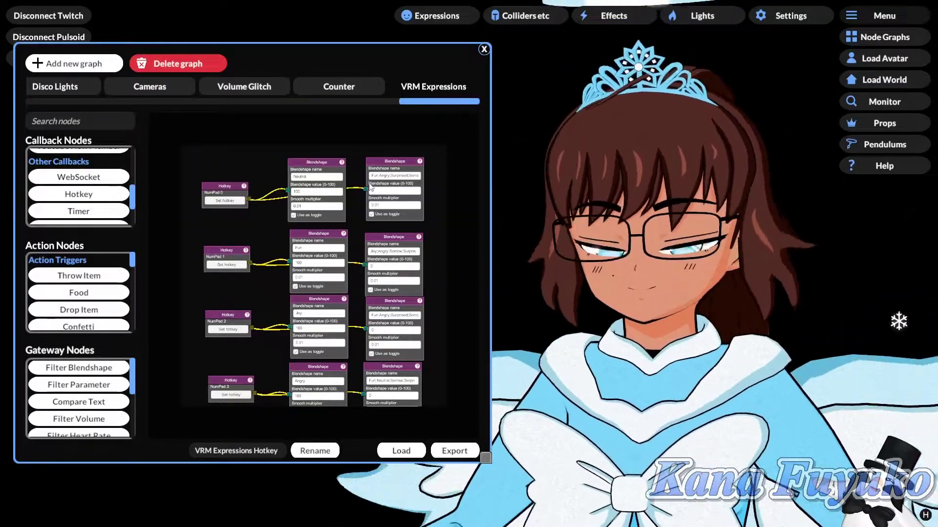
- Examine the non-combinable expression rows, focusing on the Neutral row's NumPad 0 hotkey and its two Blendshape nodes
drag(264, 243, 261, 270)
scroll(200, 235, up, 2)
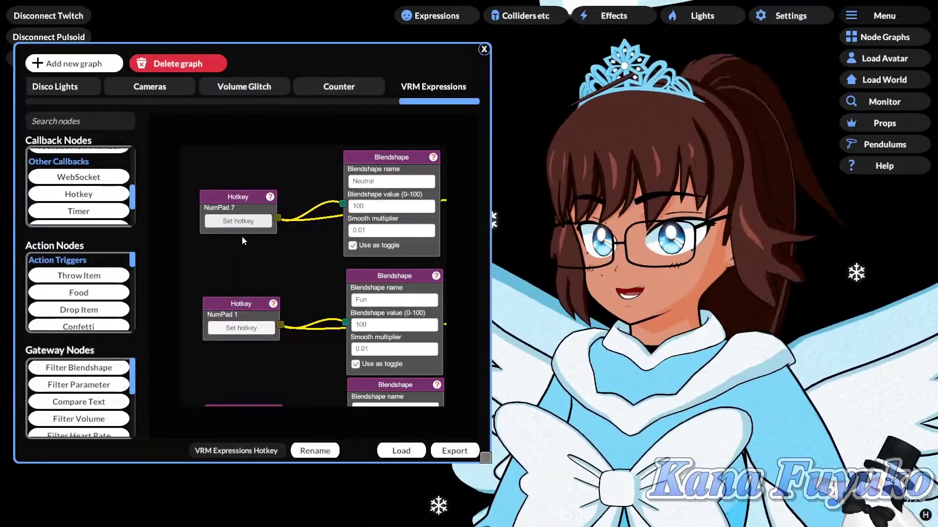
drag(272, 262, 227, 248)
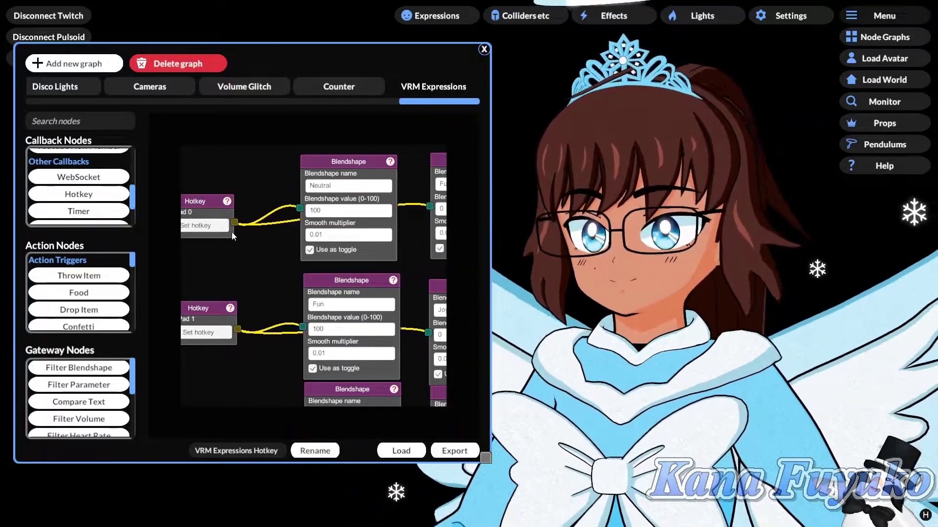
scroll(232, 233, down, 3)
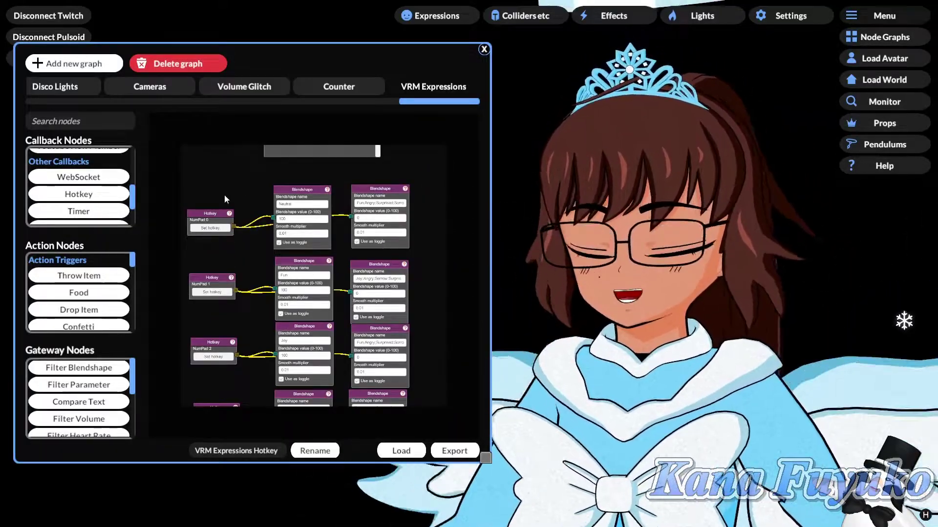
drag(254, 218, 274, 231)
scroll(274, 231, down, 3)
scroll(274, 233, up, 3)
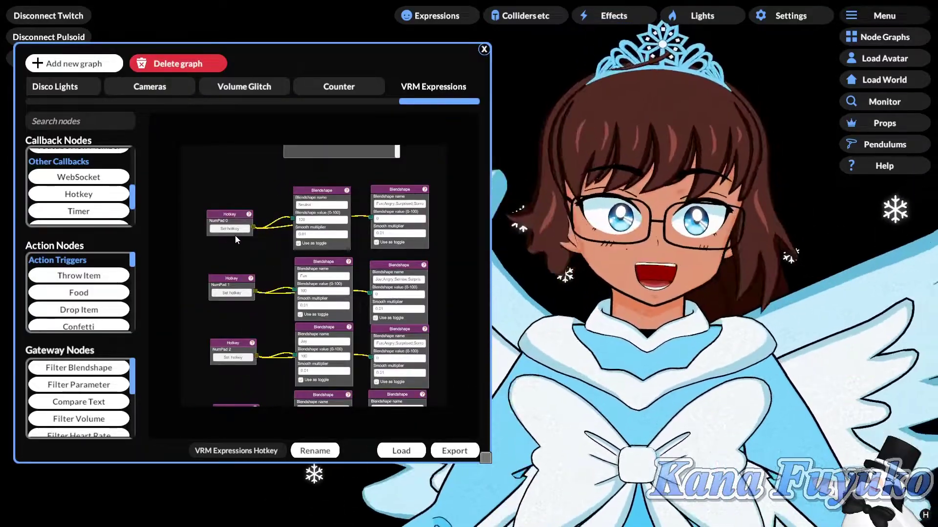
drag(261, 327, 257, 215)
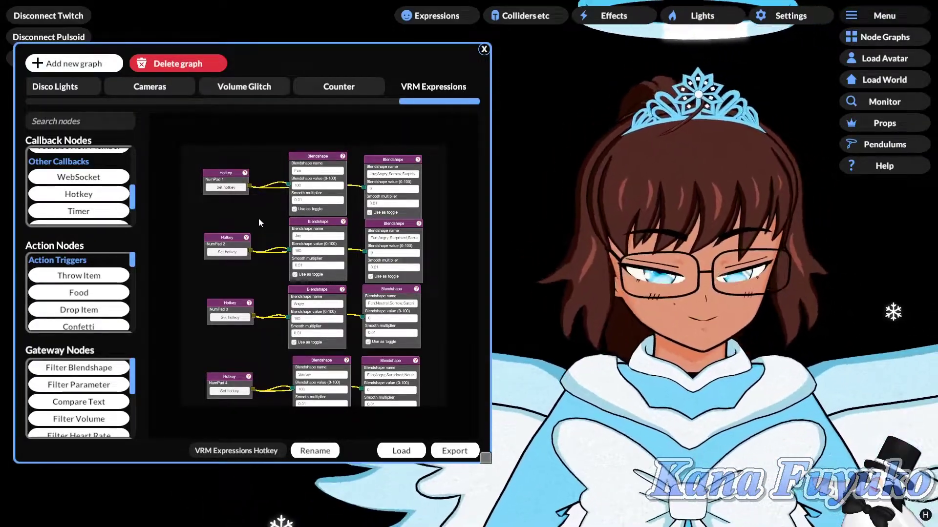
- Test switching between the Fun, Angry and Joy expressions with the NumPad 1, 3 and 2 hotkeys
key(KP_1)
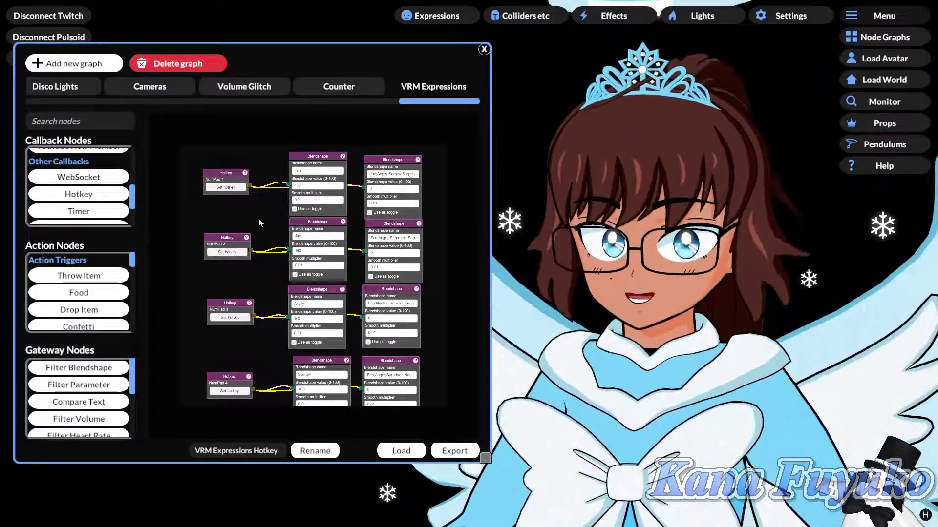
key(KP_3)
key(KP_2)
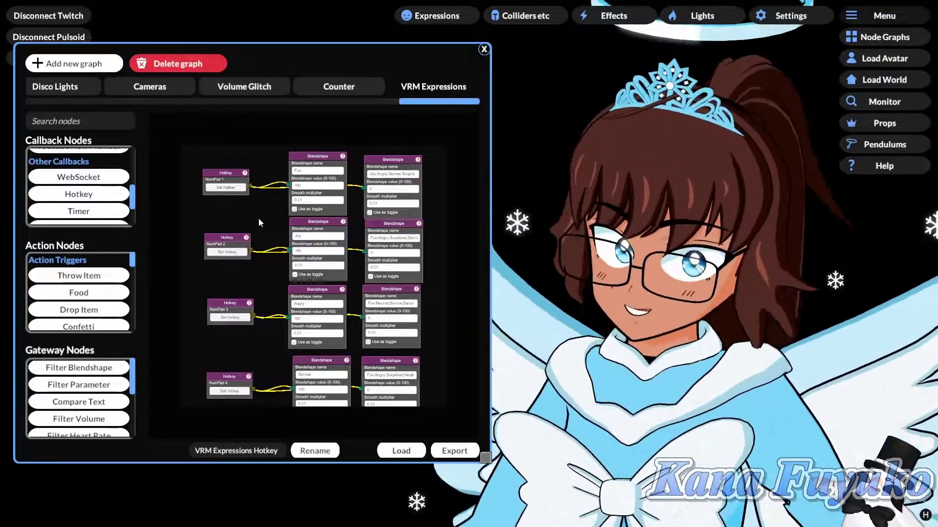
drag(255, 339, 236, 253)
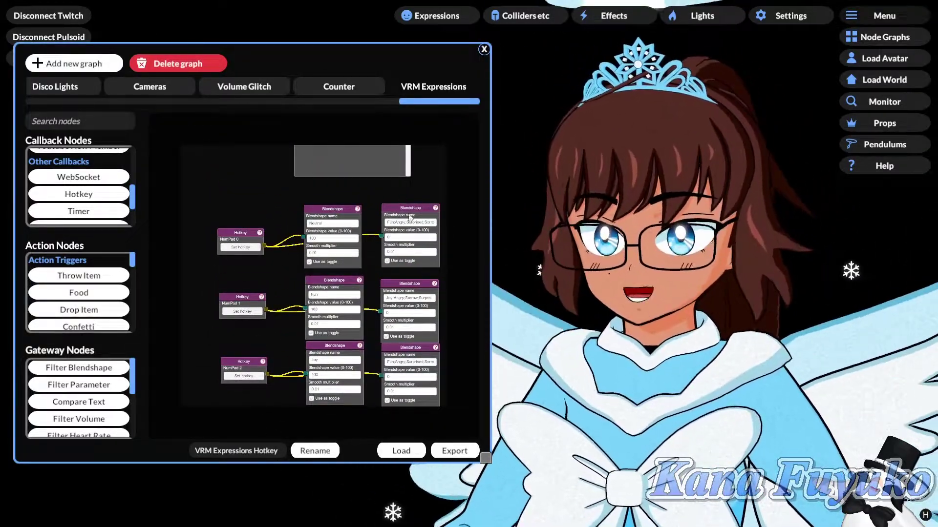
drag(401, 227, 382, 228)
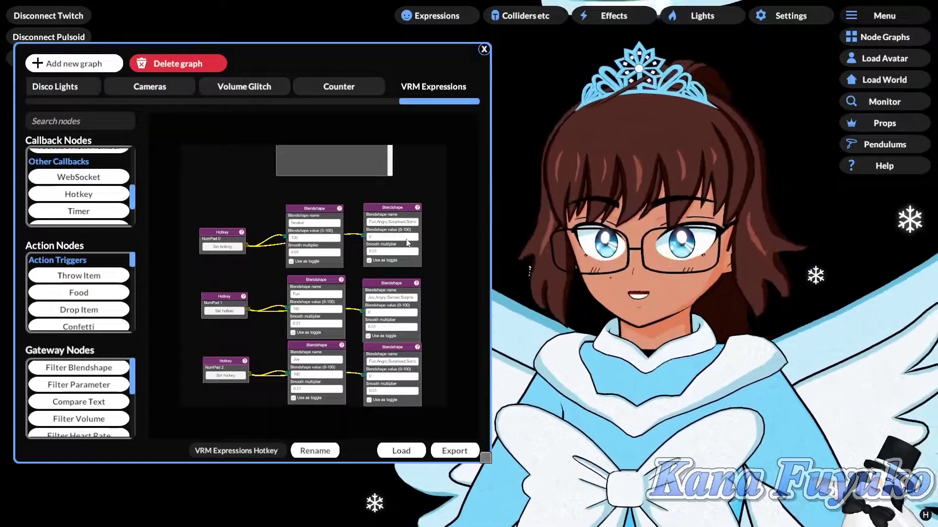
drag(353, 272, 353, 207)
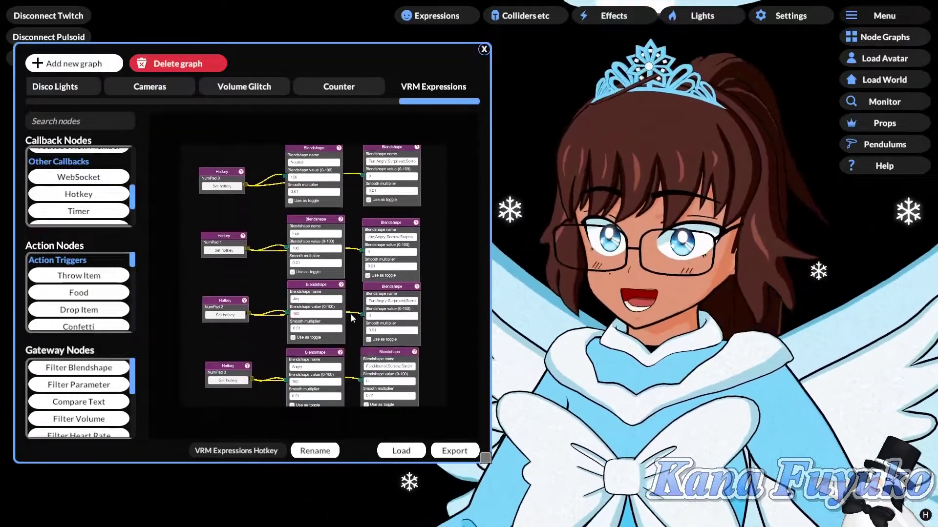
key(KP_1)
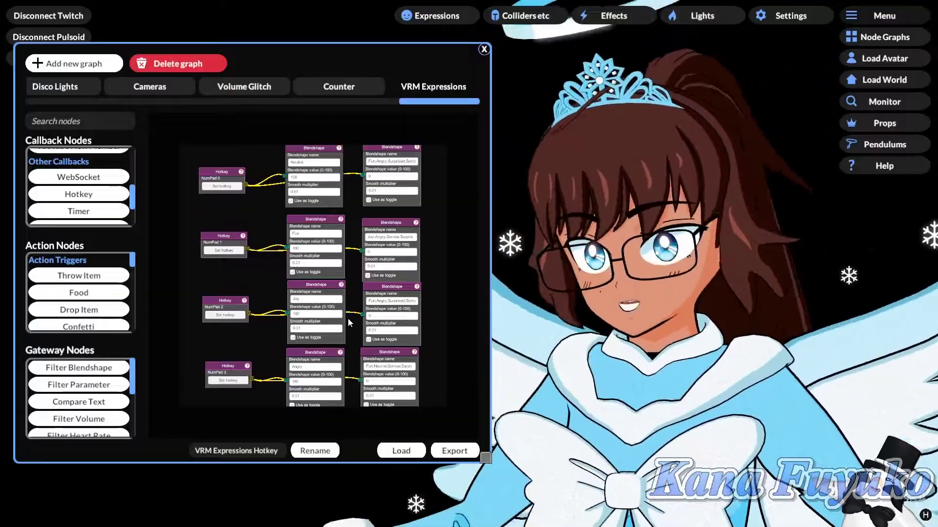
- Duplicate the NumPad 5 Hotkey node, place the copy below it and assign NumPad 7
drag(269, 339, 268, 154)
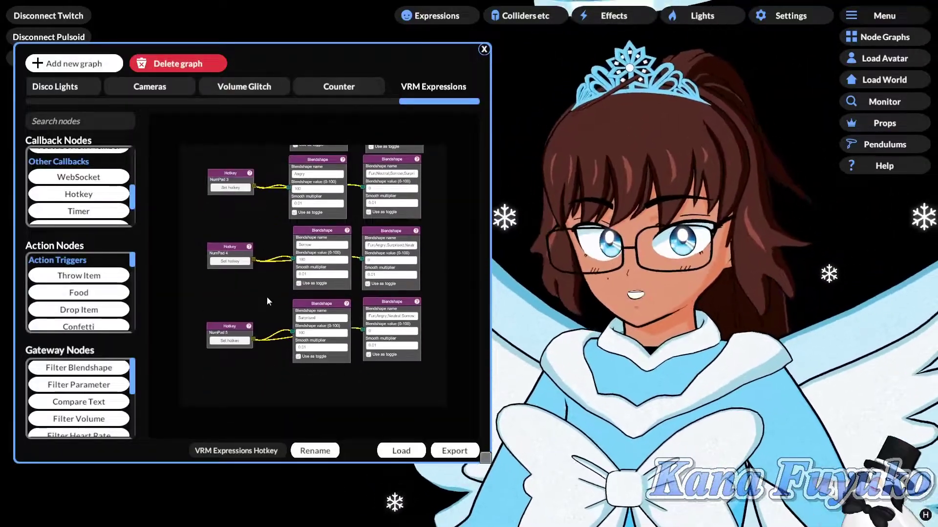
drag(268, 301, 270, 209)
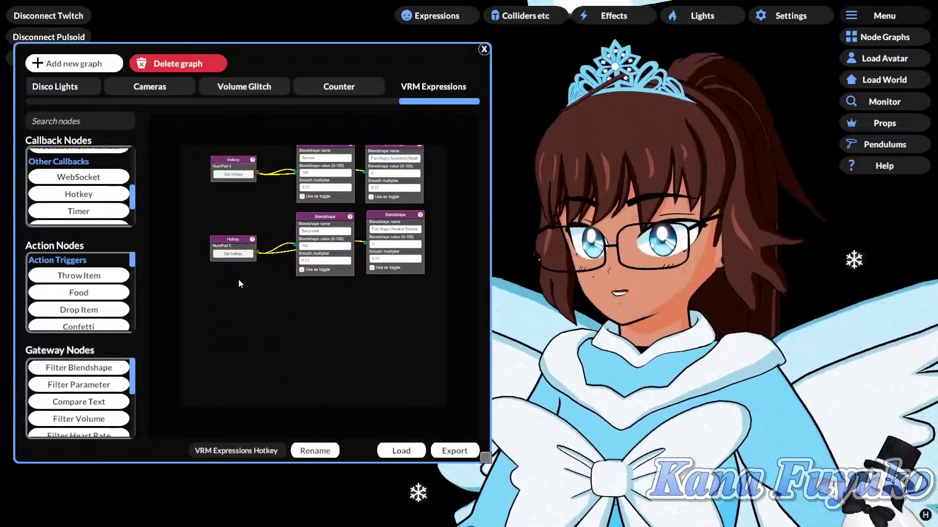
scroll(239, 284, up, 3)
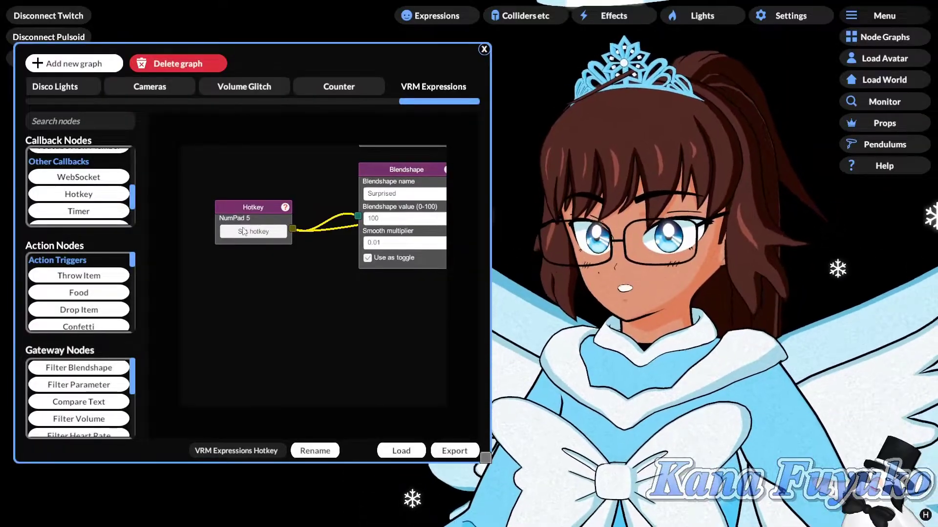
right_click(262, 215)
click(280, 251)
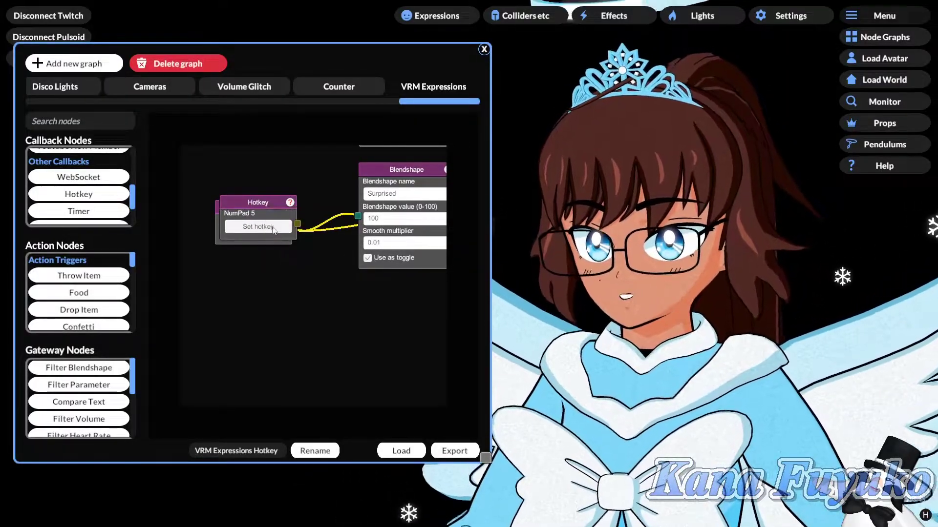
drag(265, 211, 264, 322)
click(262, 343)
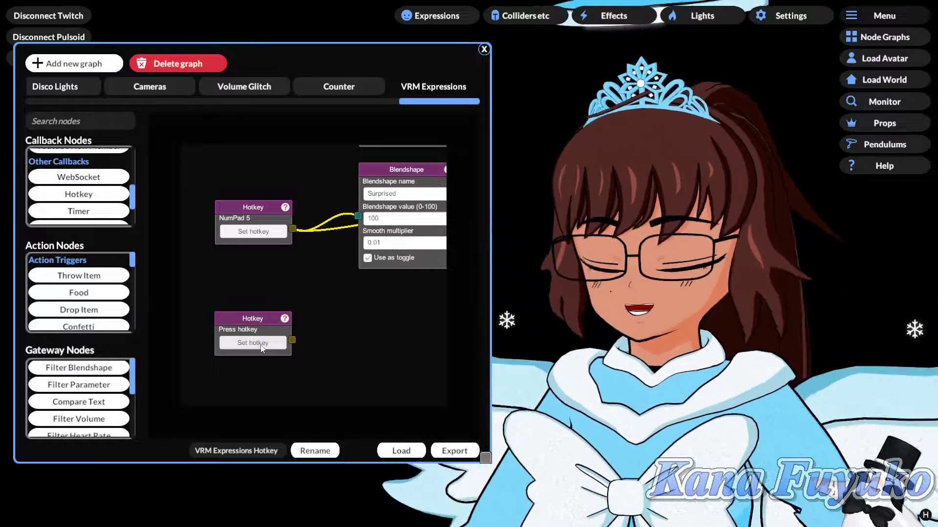
key(KP_7)
- Add a duplicate of the Surprised Blendshape node below it, connected to the NumPad 7 hotkey and named Determine
drag(368, 297, 289, 308)
right_click(314, 184)
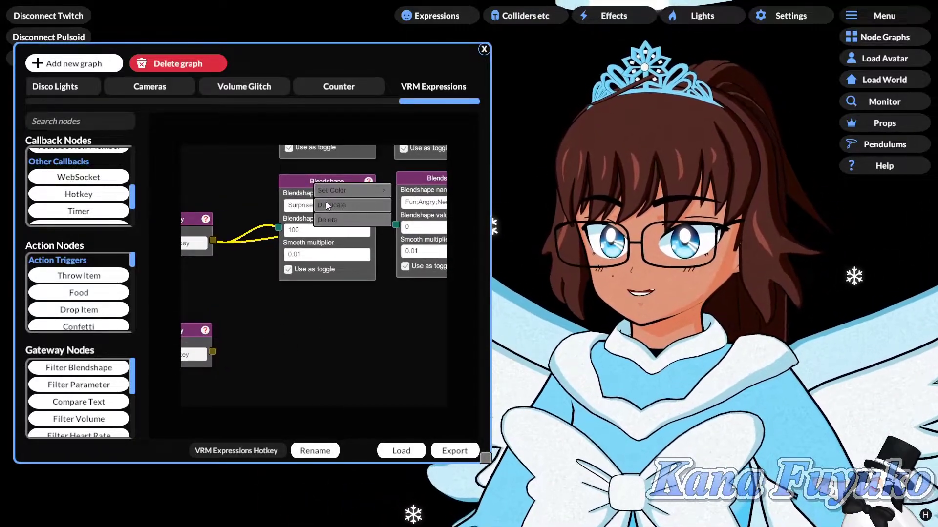
click(326, 204)
drag(326, 182, 328, 301)
drag(212, 351, 281, 342)
click(319, 321)
text(Determine)
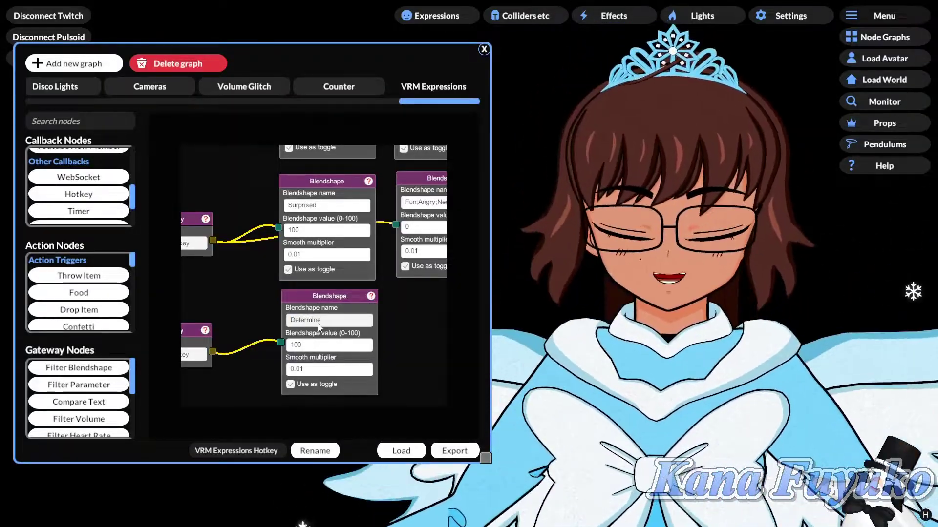
- Look through the avatar's available blendshape names in the monitor, moving the node graph window out of the way
drag(421, 53, 329, 325)
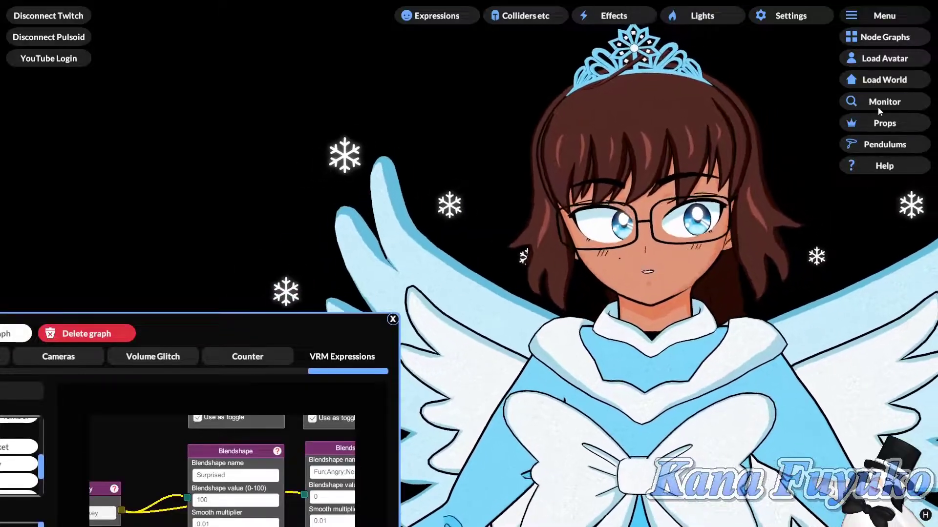
click(877, 105)
drag(482, 104, 360, 94)
drag(549, 124, 508, 338)
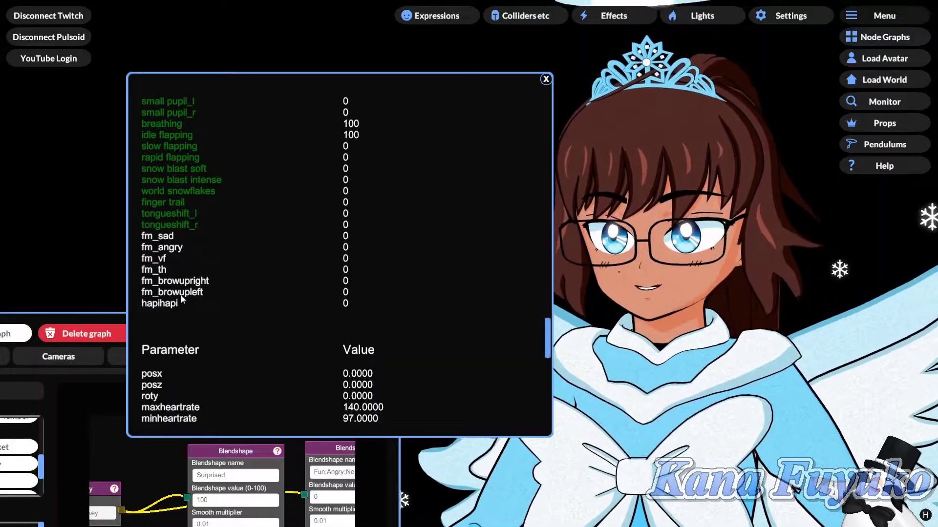
scroll(220, 327, down, 1)
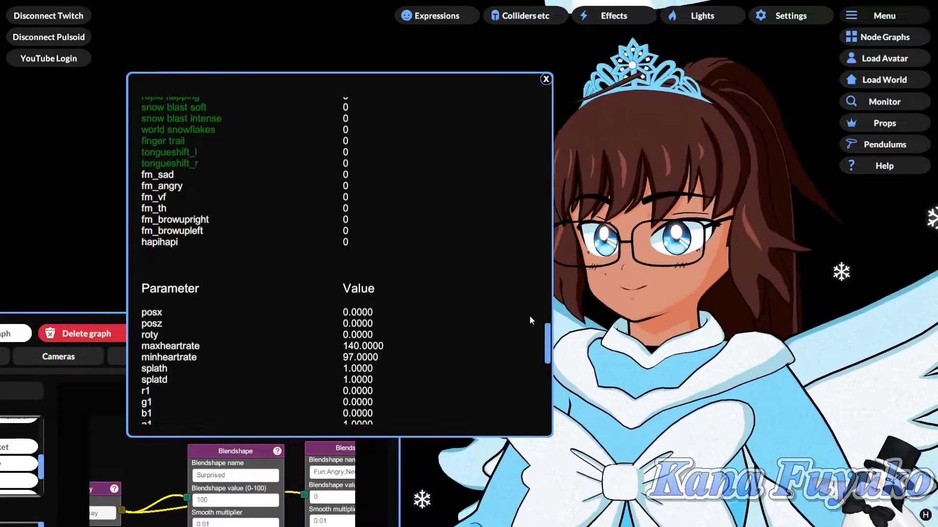
drag(546, 334, 515, 74)
scroll(141, 303, down, 10)
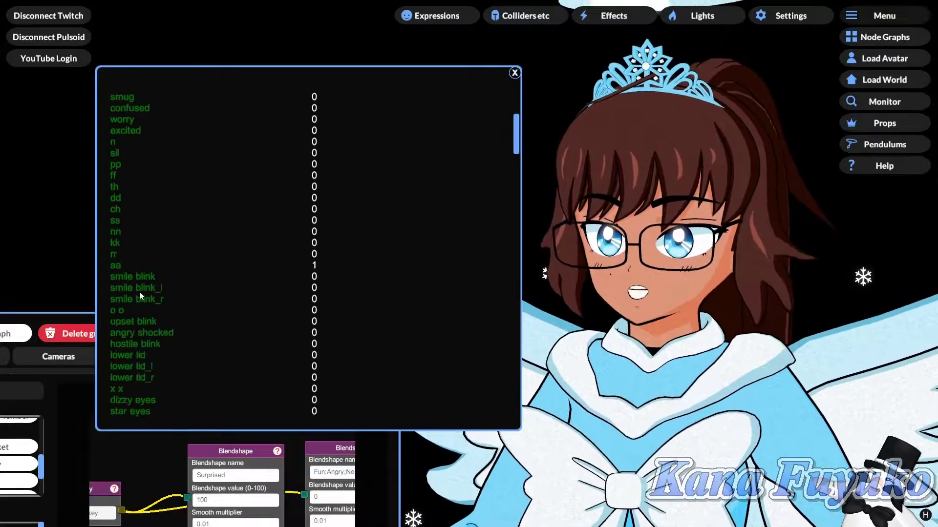
click(514, 73)
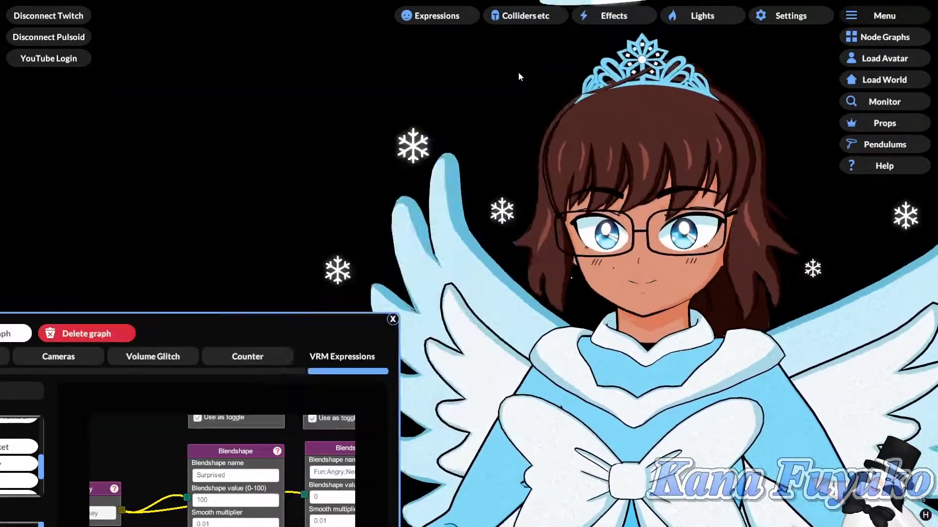
- Bring the node graph back into view and set the duplicated node's blendshape name to Determined
drag(310, 324, 399, 66)
text(Determ)
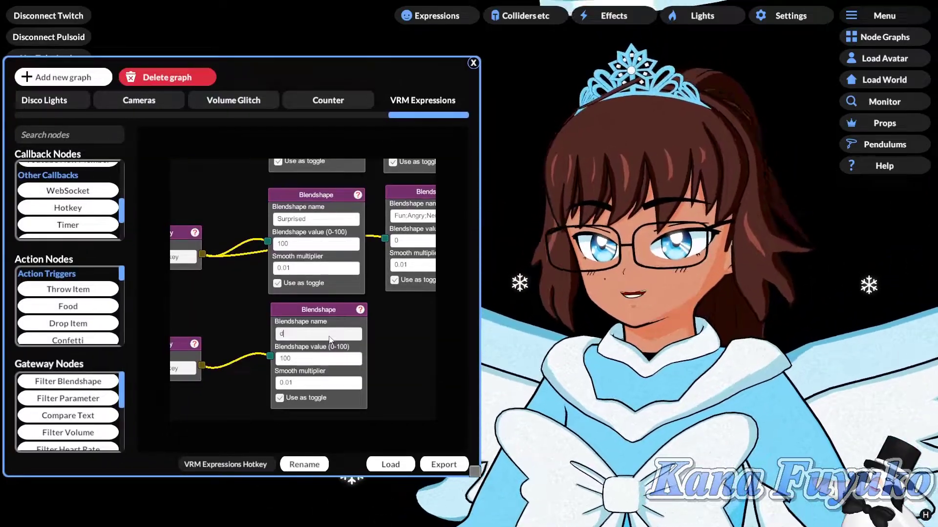
text(ined)
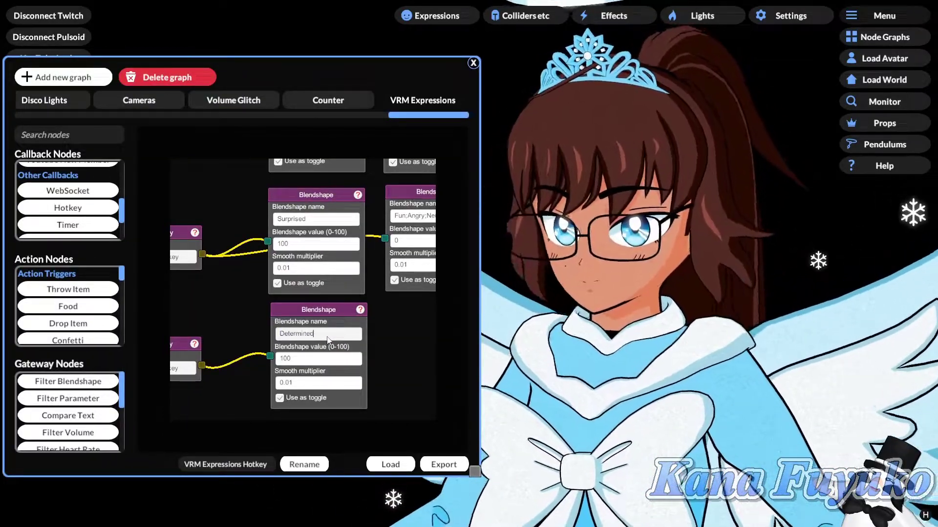
- Duplicate the Surprised row's value 0 Blendshape node, place it beside Determined and connect the NumPad 7 hotkey to it
drag(260, 383, 277, 281)
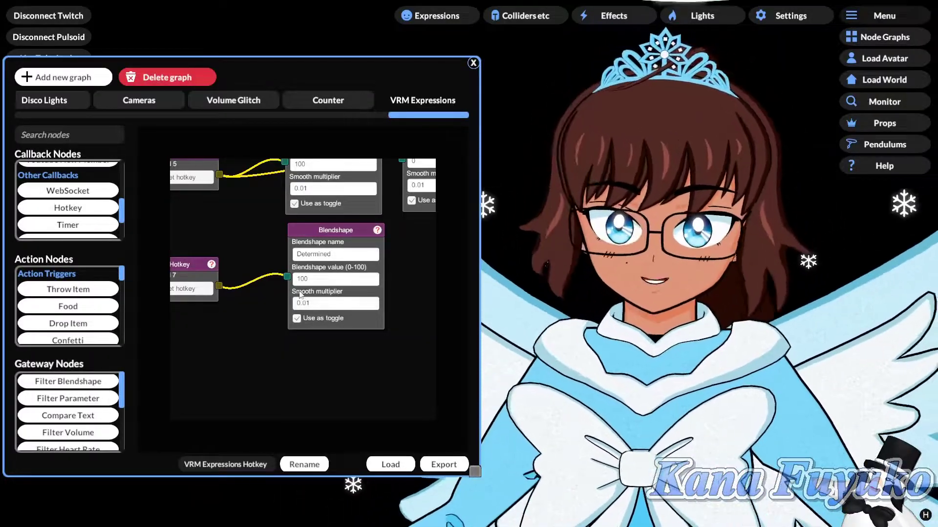
drag(321, 304, 221, 345)
drag(372, 300, 319, 317)
right_click(348, 192)
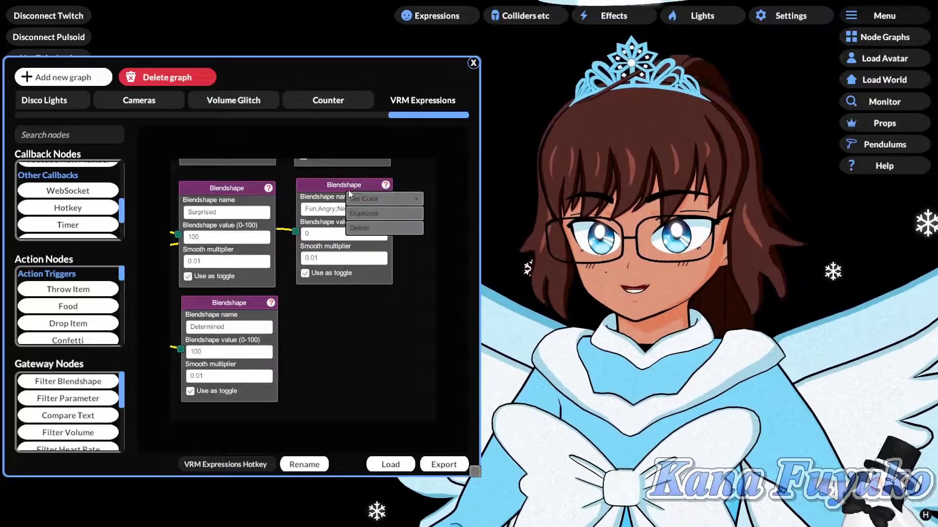
click(358, 212)
drag(357, 191, 353, 303)
drag(280, 298, 377, 254)
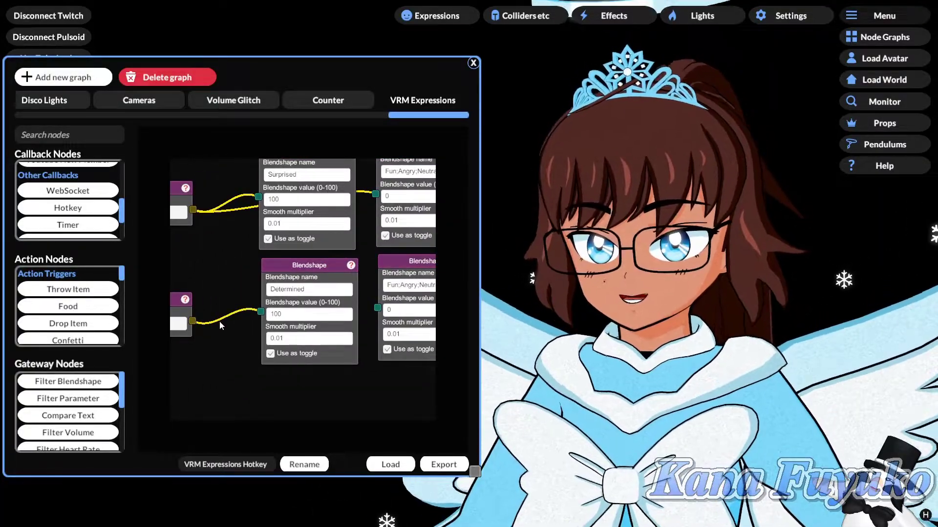
drag(369, 331, 314, 364)
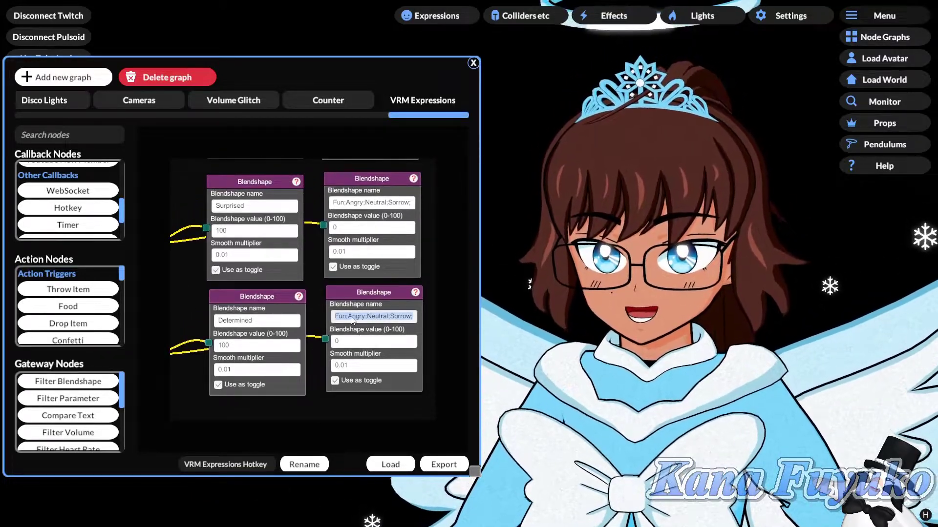
- Examine the semicolon-separated blendshape names in the Determined row's value 0 node and compare them with the Surprised row
drag(352, 320, 370, 331)
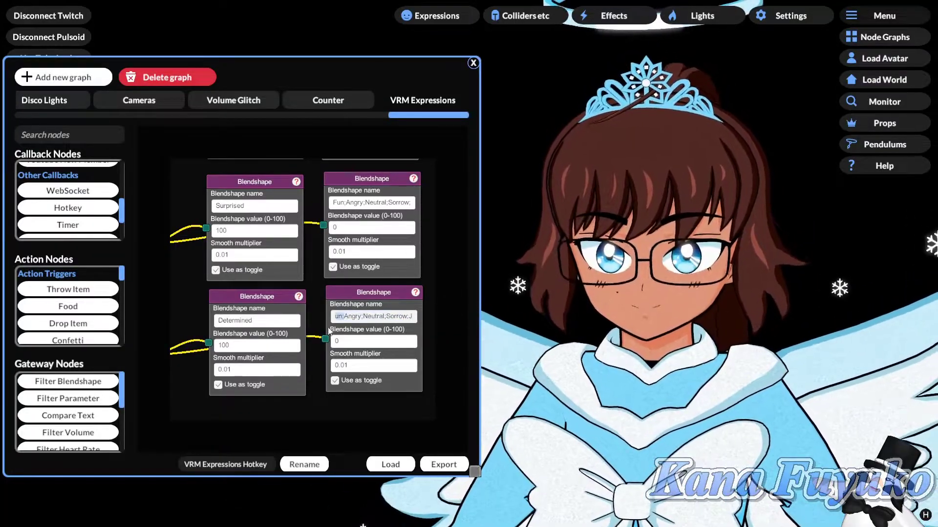
drag(317, 384, 301, 357)
click(340, 292)
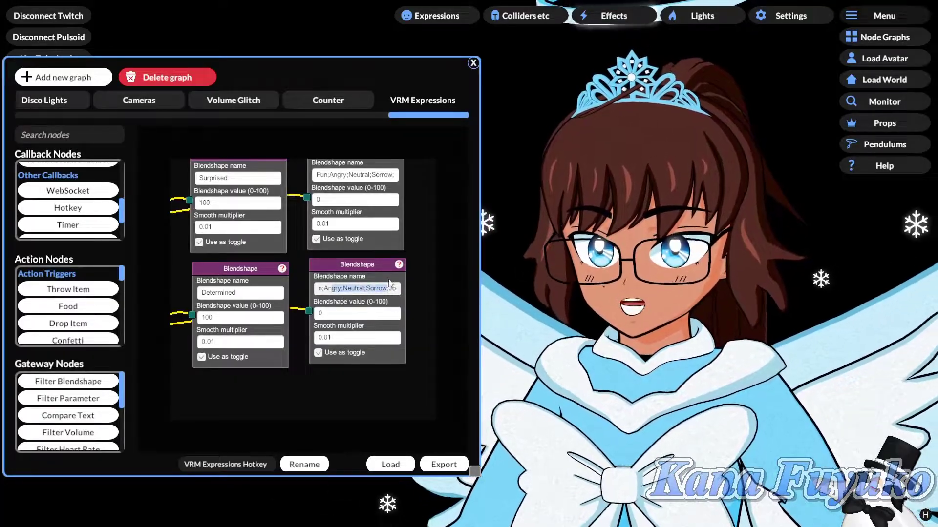
drag(389, 282, 406, 296)
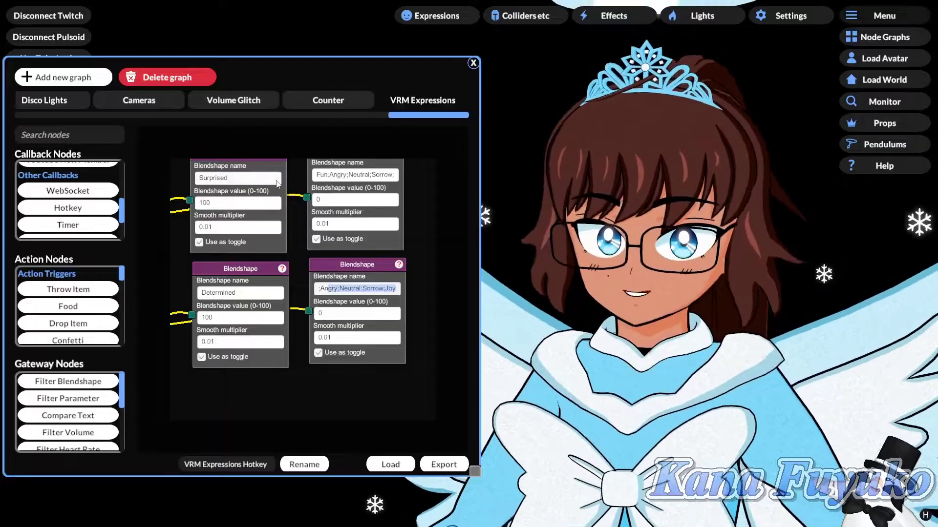
scroll(370, 263, up, 2)
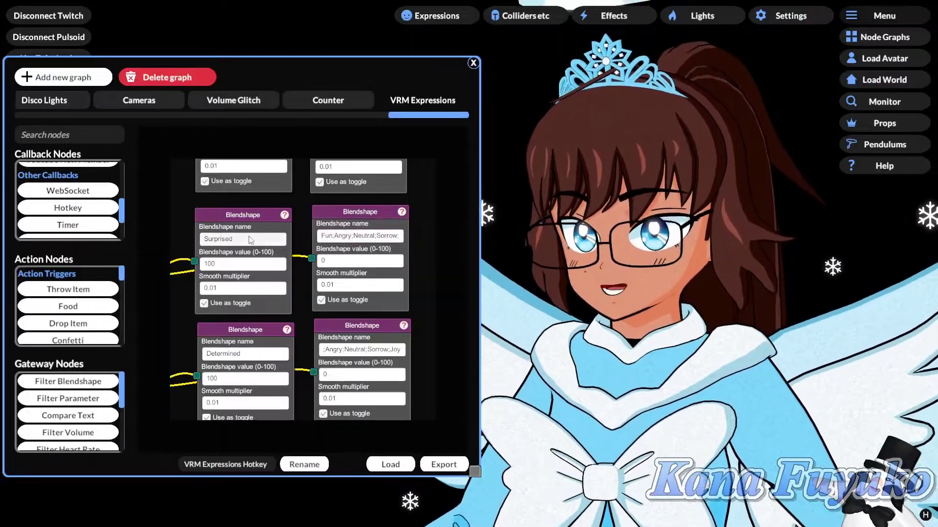
scroll(224, 237, down, 5)
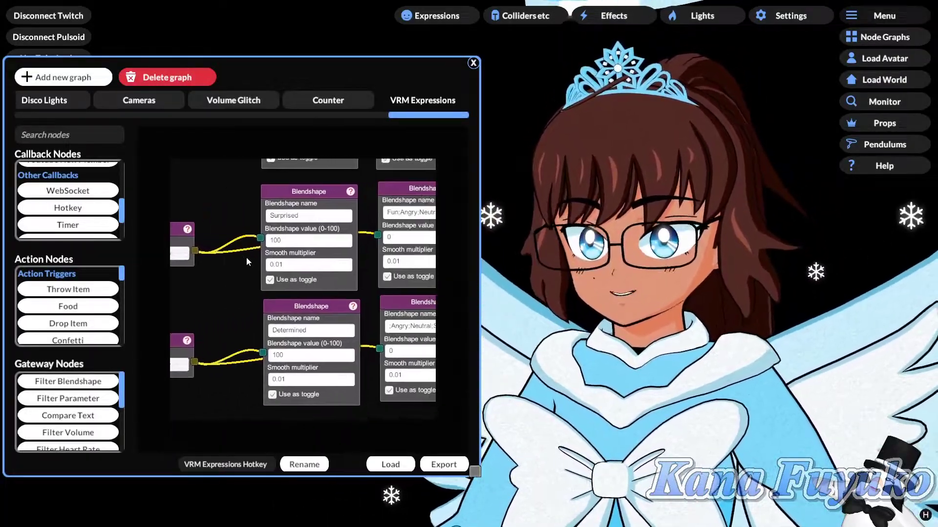
scroll(237, 293, up, 5)
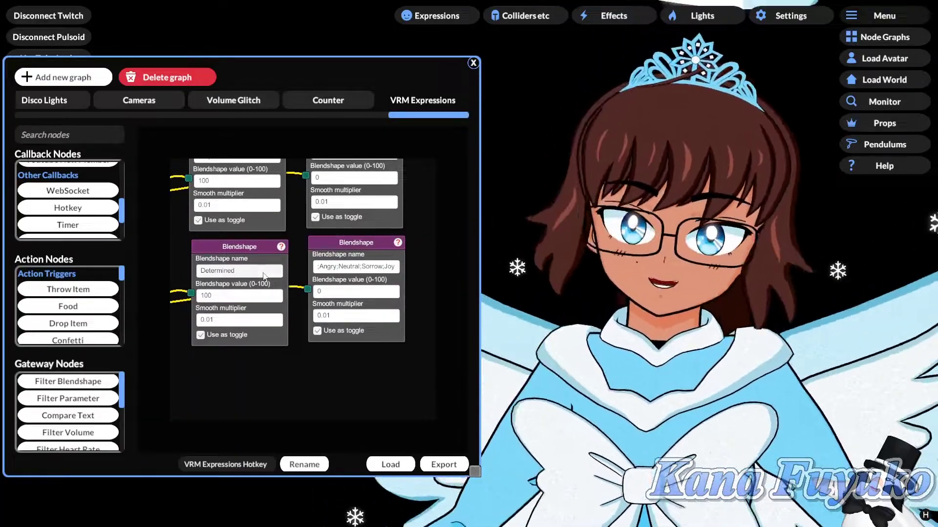
- Append Surprised, separated by a semicolon, after Joy in the Determined row's value 0 Blendshape node
drag(301, 245, 296, 295)
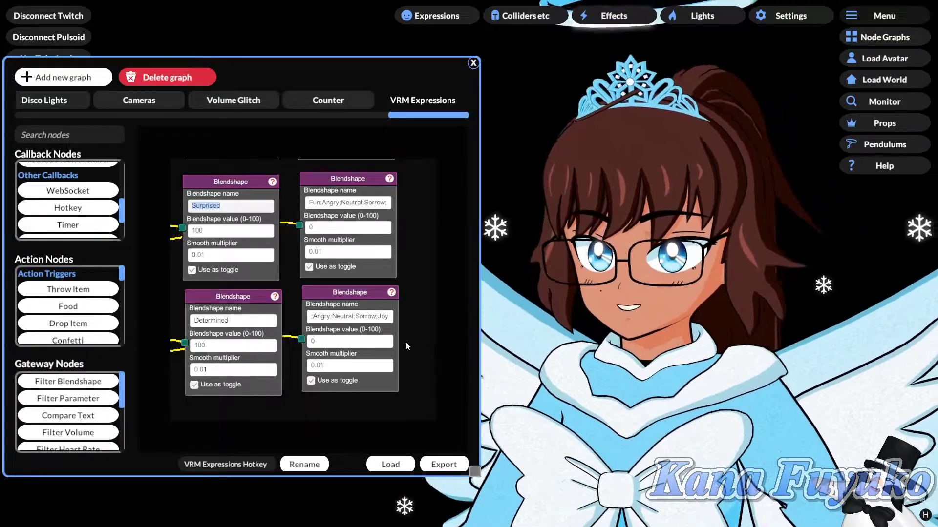
drag(409, 341, 382, 304)
click(355, 284)
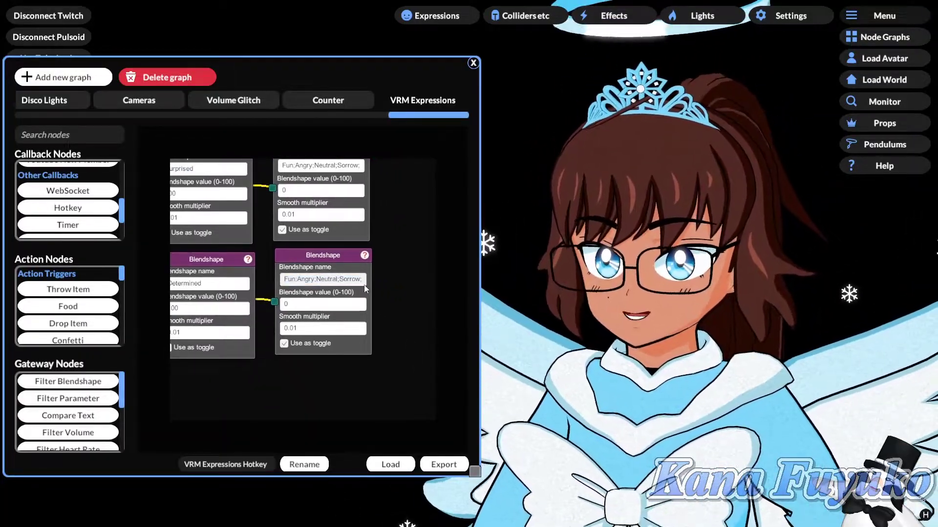
text(Joy)
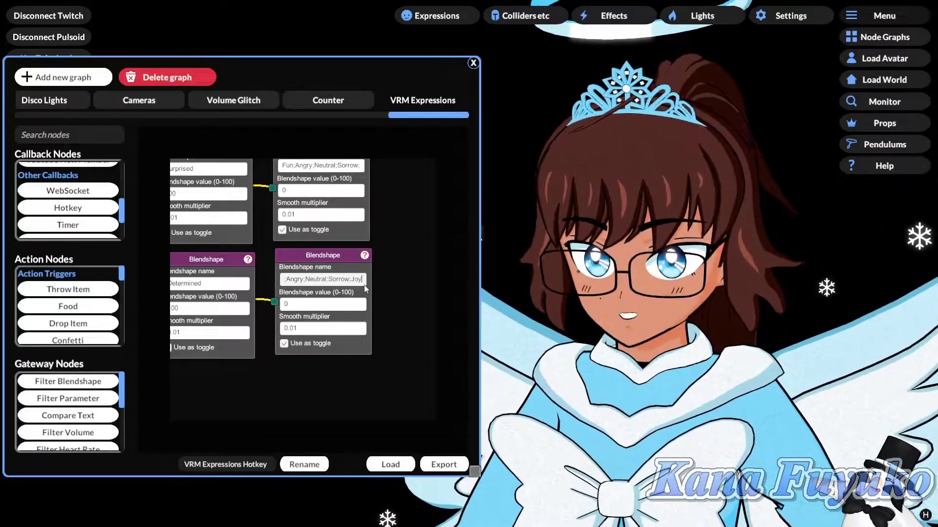
text(;)
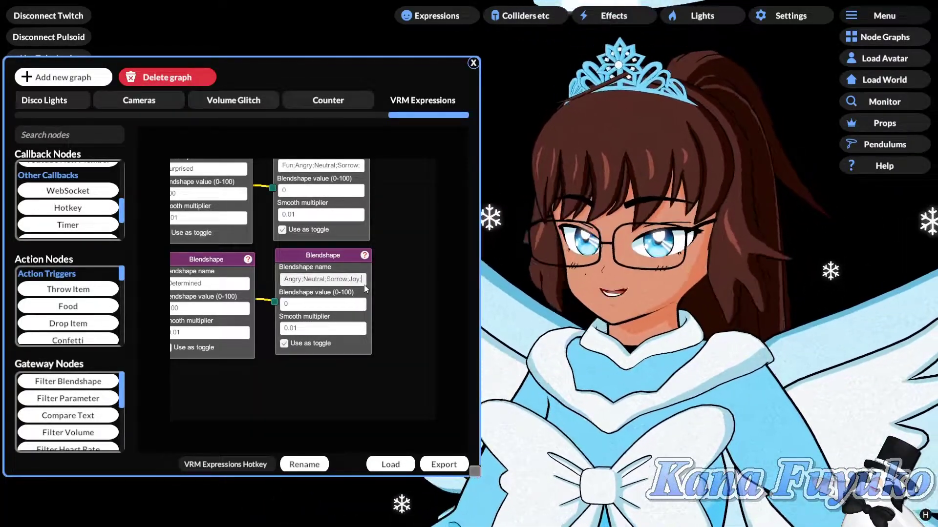
text(Surprised)
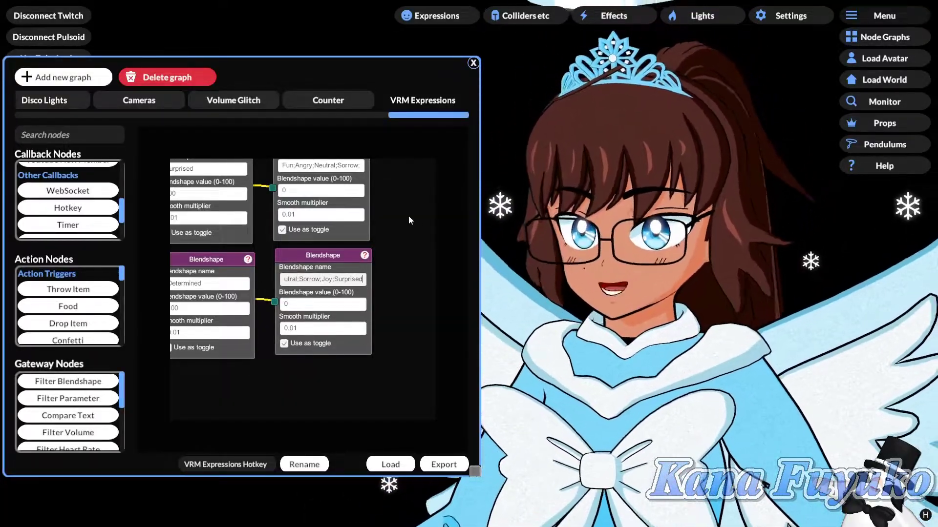
- Append Determined, separated by a semicolon, to the blendshape names in the value 0 nodes of the Surprised and Sorrow rows
drag(411, 221, 432, 280)
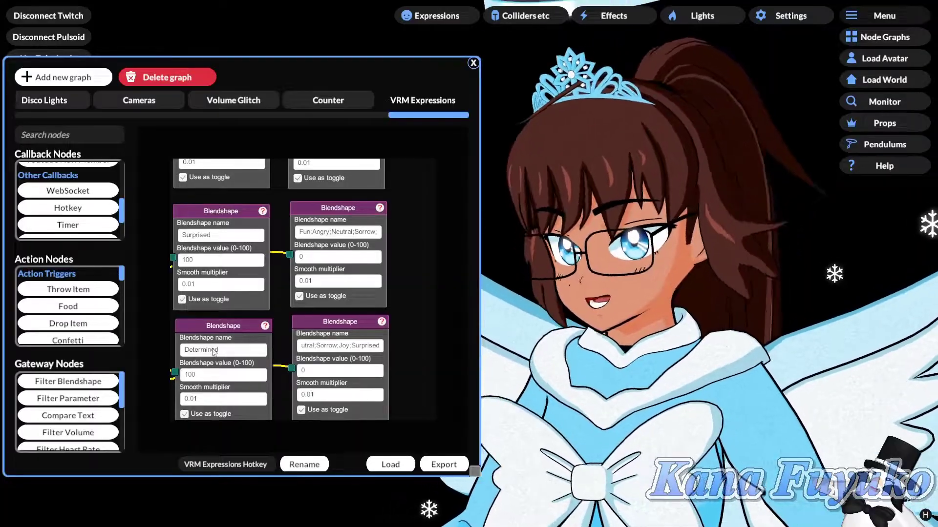
click(213, 352)
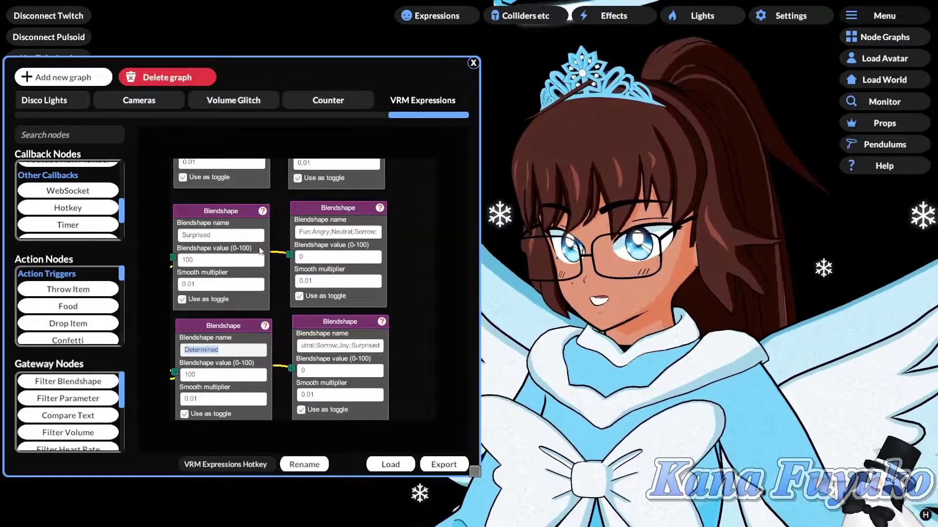
click(334, 233)
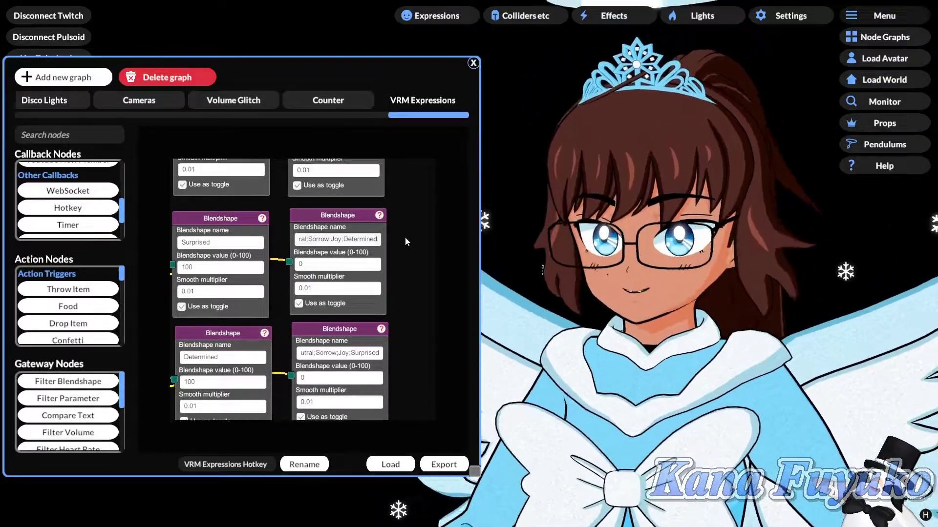
scroll(402, 262, up, 2)
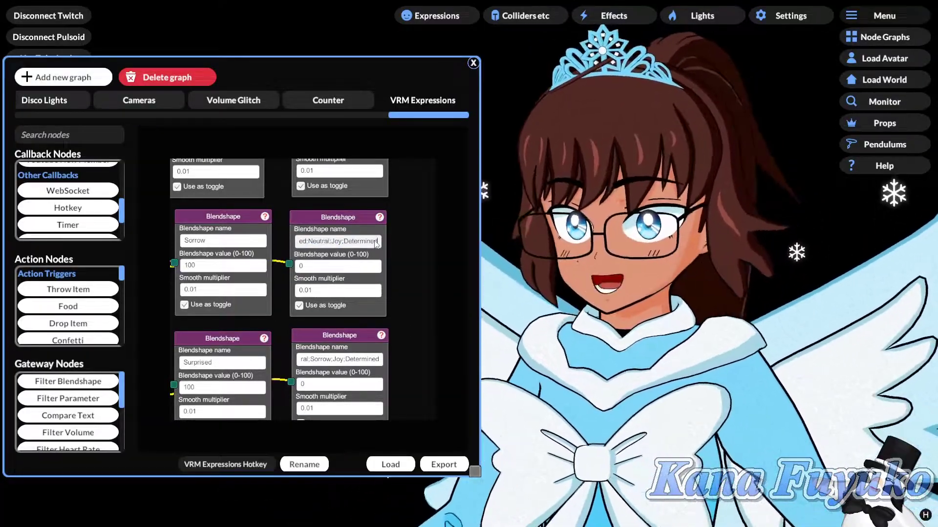
- Append ;Determined to the blendshape names in the value 0 nodes of the Angry and Joy rows
scroll(412, 220, up, 2)
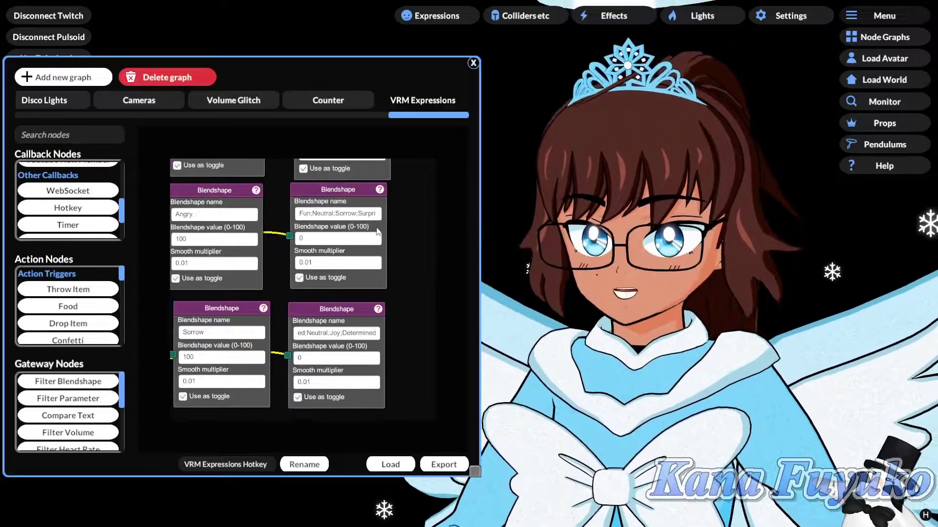
click(368, 217)
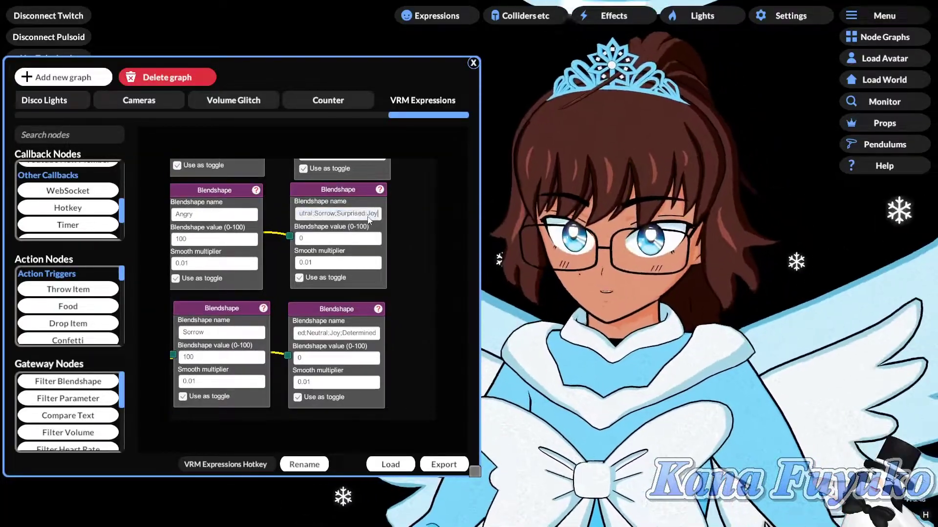
text(;Determined)
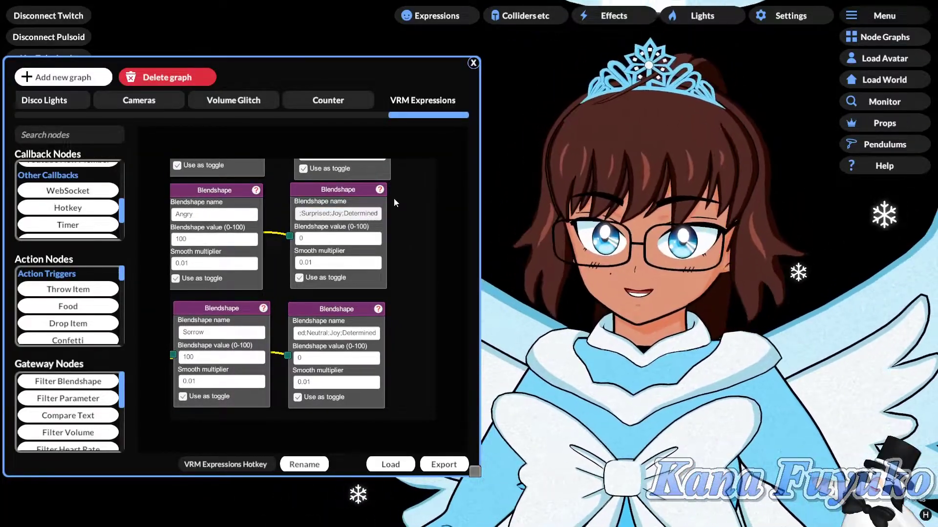
scroll(381, 215, up, 2)
key(Right)
scroll(380, 240, up, 2)
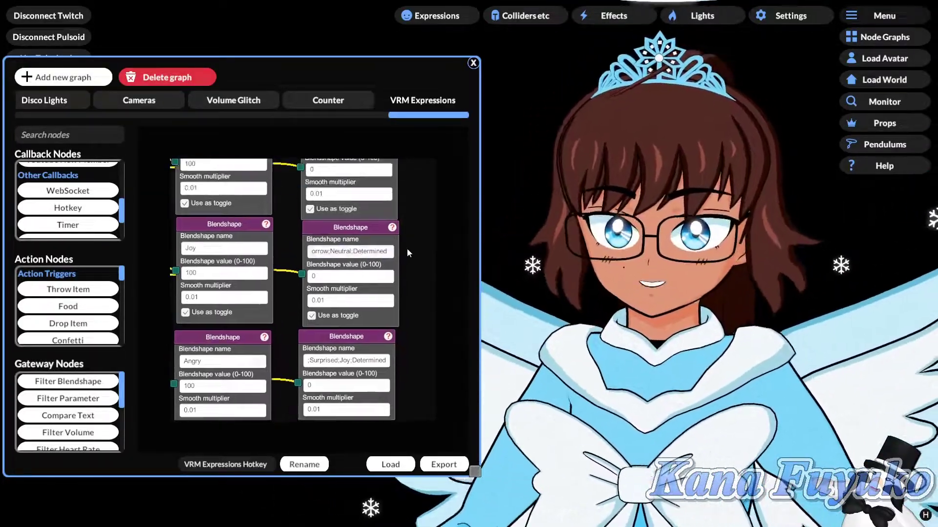
- Append ;Determined to the blendshape names in the value 0 nodes of the Fun and Neutral rows
click(353, 239)
key(End)
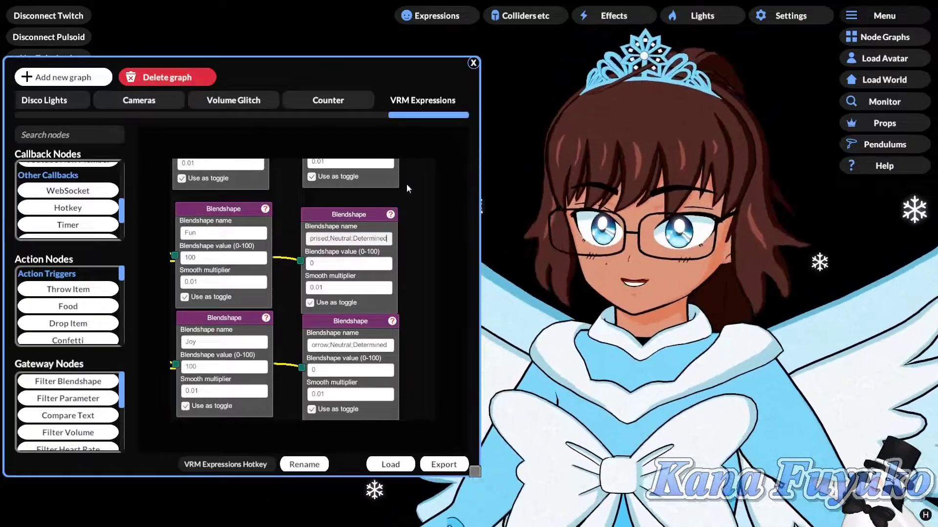
scroll(408, 184, up, 2)
click(360, 241)
key(End)
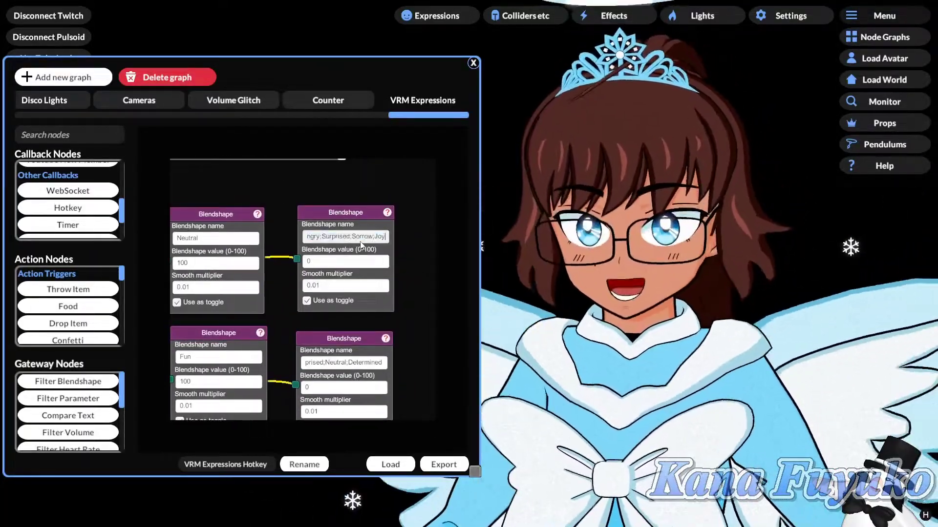
text(;Determined)
key(Return)
- Examine the Surprised and Determined rows, including the NumPad 7 hotkey and its connections to the Blendshape nodes
scroll(388, 270, down, 5)
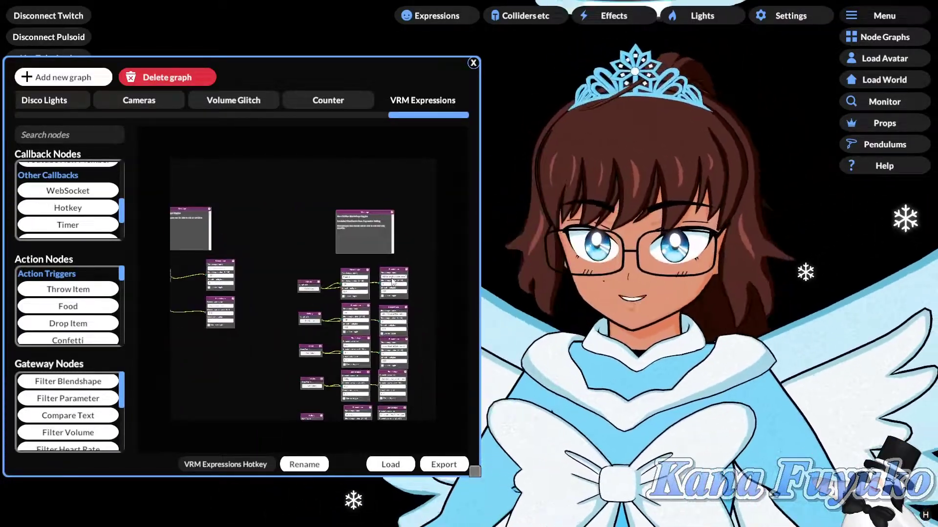
scroll(388, 270, up, 5)
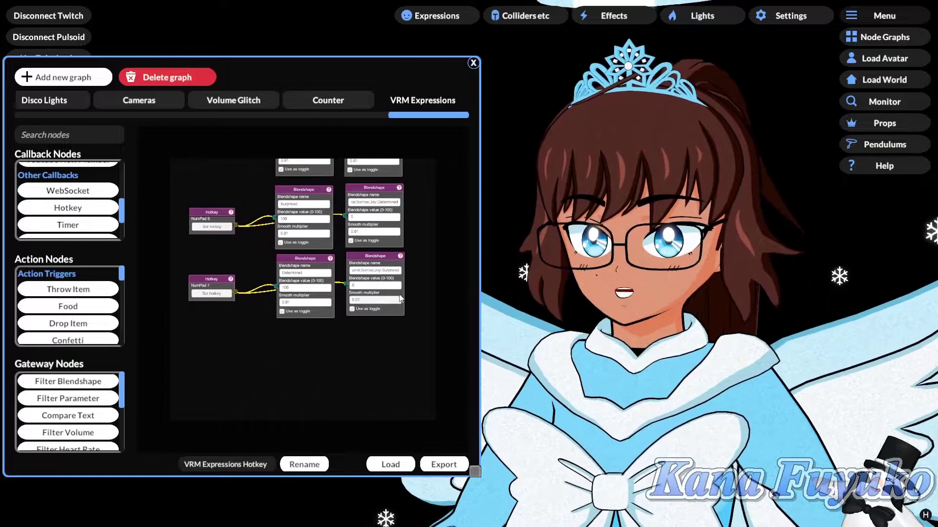
scroll(212, 357, up, 3)
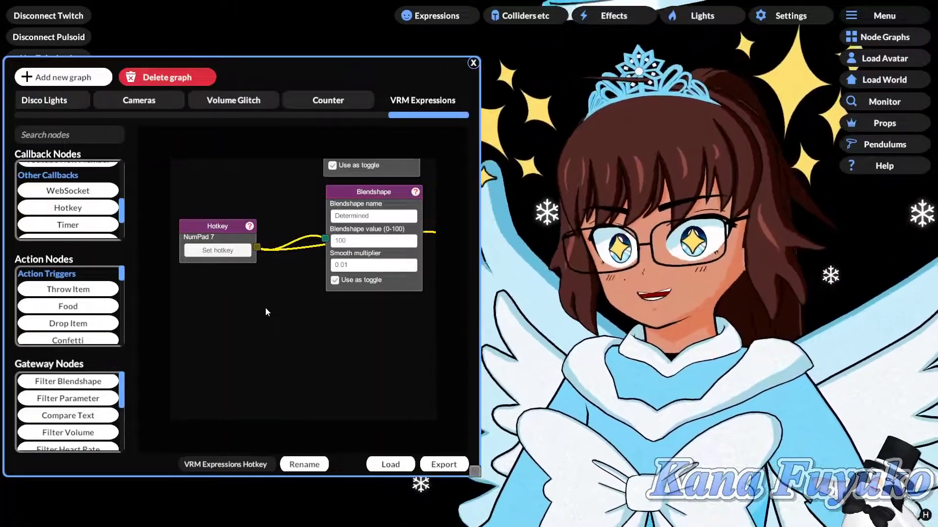
scroll(269, 305, down, 3)
drag(282, 301, 268, 344)
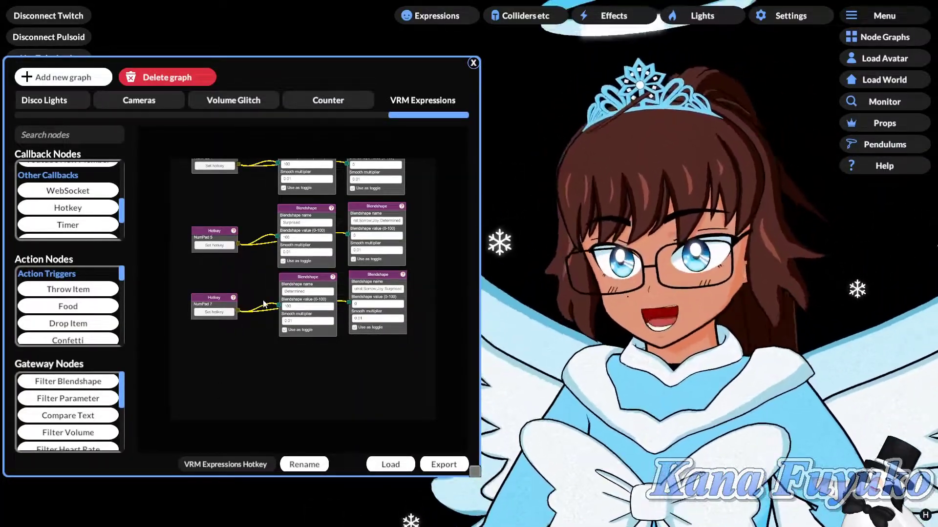
drag(265, 356, 270, 331)
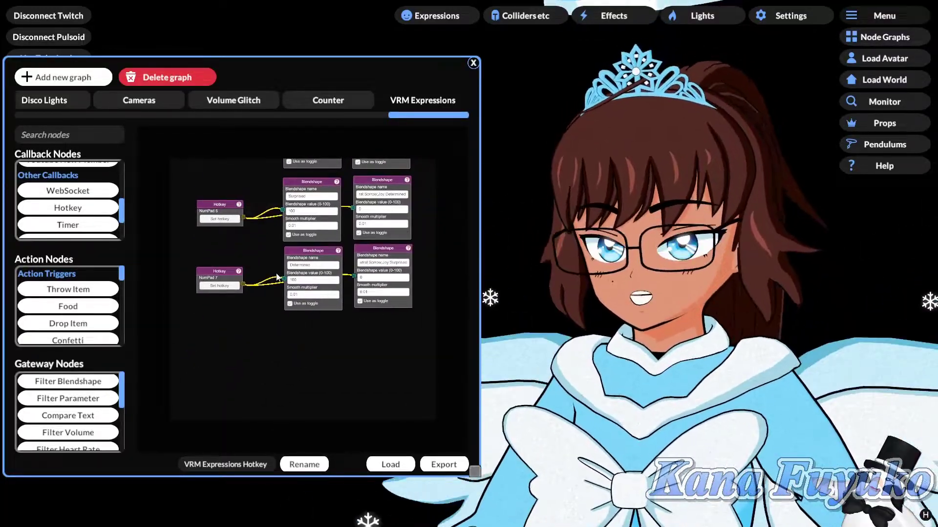
right_click(221, 281)
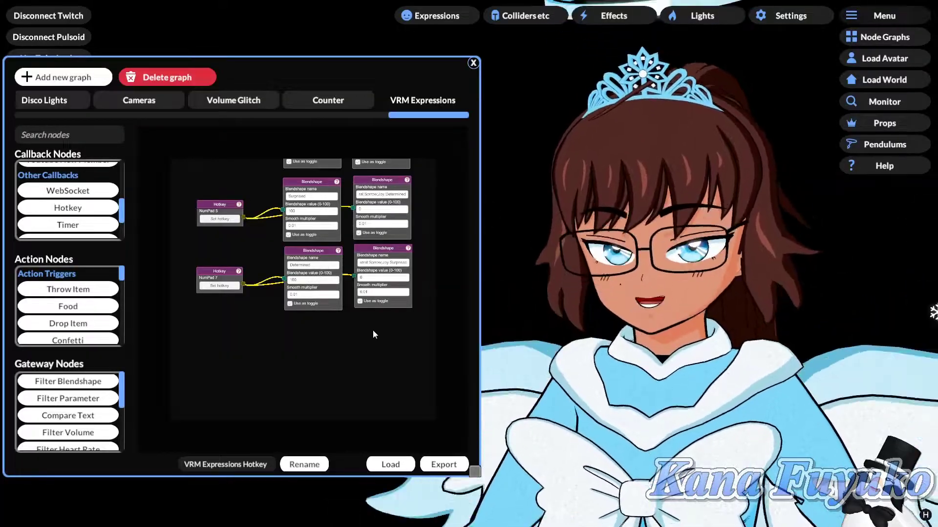
- Duplicate the Determined row's value 0 and value 100 Blendshape nodes and place the copies directly below the originals
scroll(330, 340, up, 3)
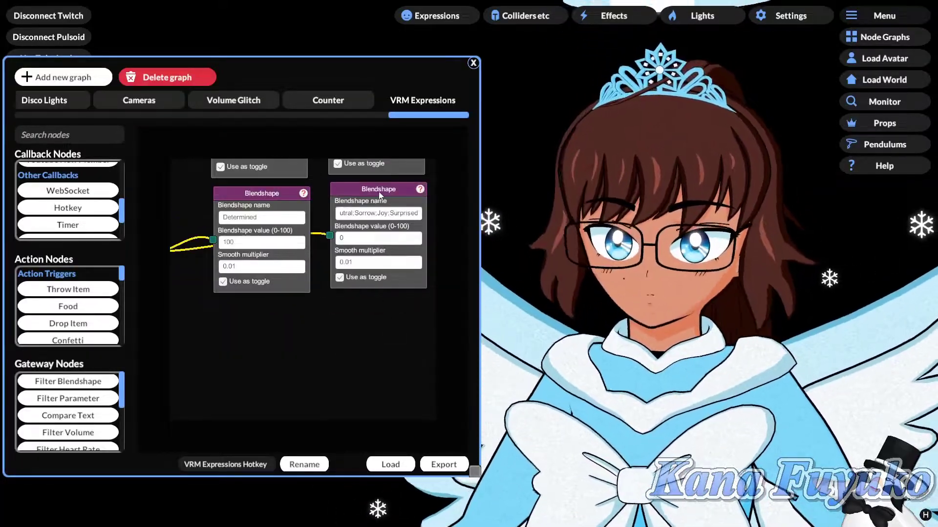
drag(380, 195, 383, 304)
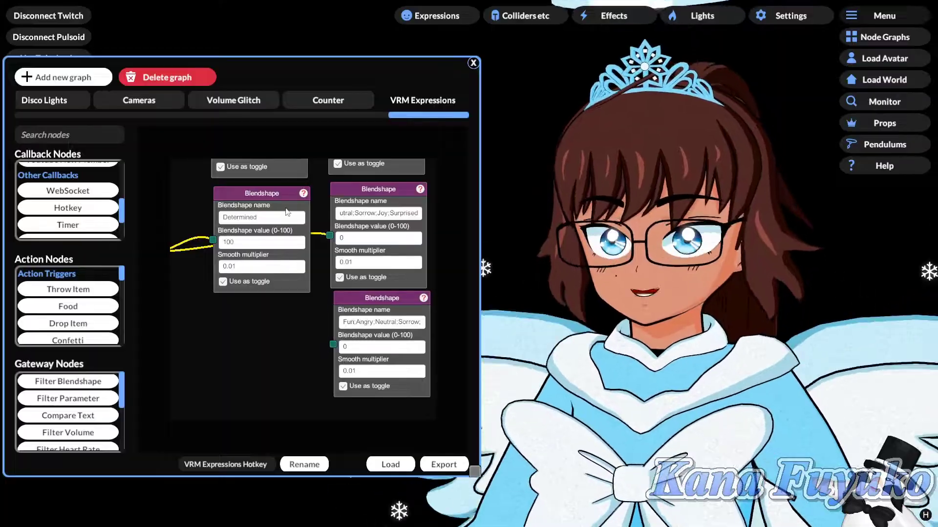
right_click(285, 207)
click(294, 213)
drag(280, 191, 269, 306)
drag(209, 275, 333, 260)
- Duplicate the NumPad 7 Hotkey node, place it in the new row and connect it to both duplicated Blendshape nodes
right_click(233, 226)
click(256, 260)
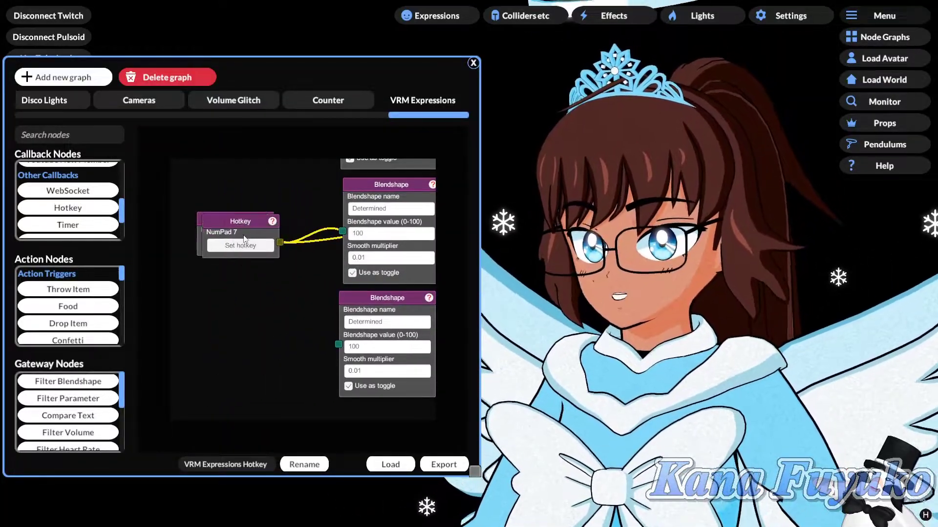
drag(243, 219, 266, 272)
scroll(214, 277, down, 3)
scroll(301, 298, down, 3)
scroll(292, 310, up, 4)
drag(246, 283, 268, 291)
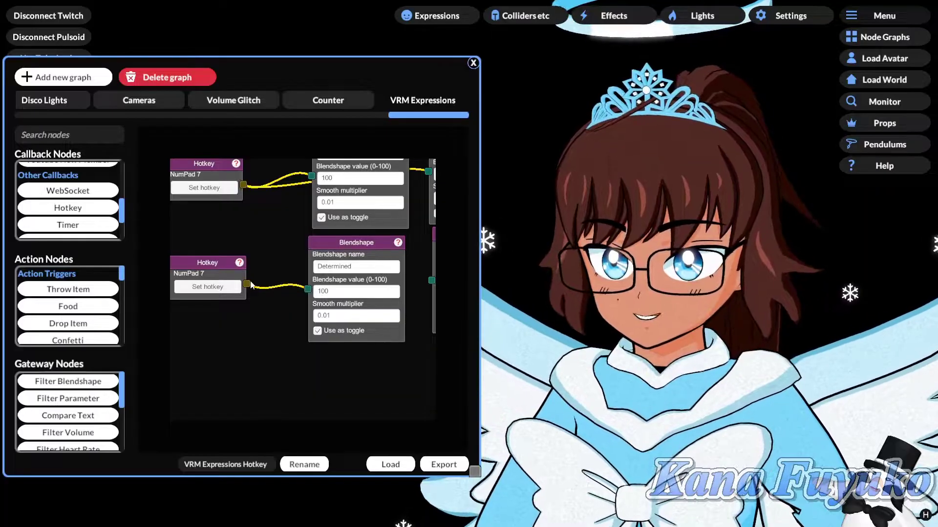
- Set the duplicated hotkey to NumPad 8 and the new row's value 100 blendshape name to Love
click(228, 292)
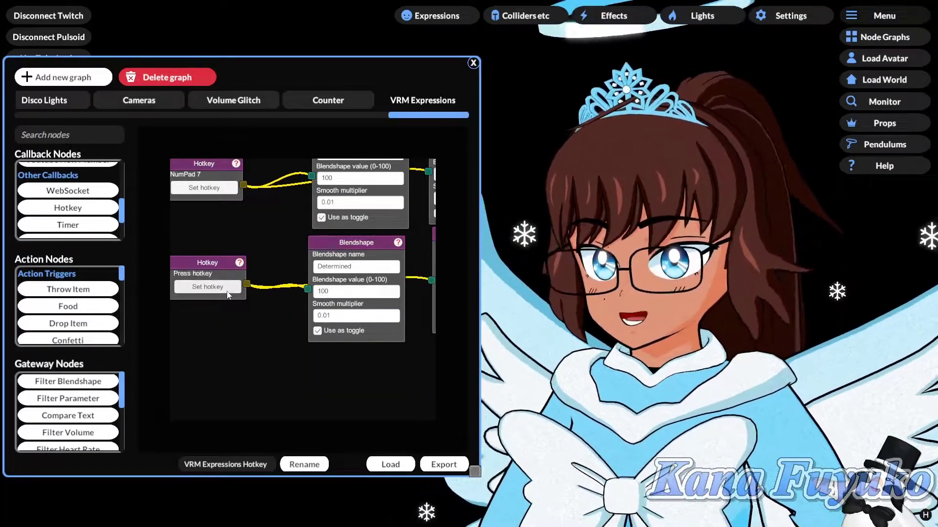
key(KP_8)
drag(287, 314, 216, 316)
click(288, 270)
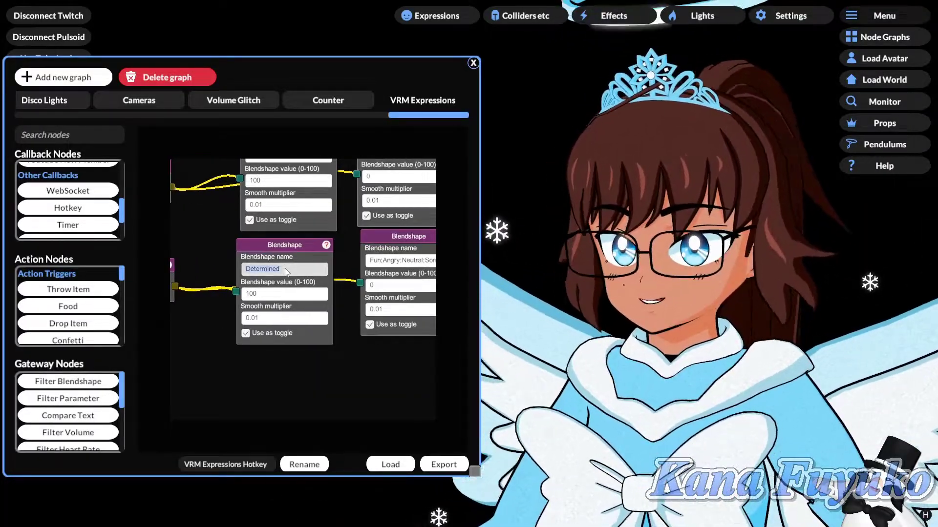
text(Love)
key(ctrl+a)
- Complete the Love row's value 0 blendshape names as Fun;Angry;Neutral;Sorrow;Joy;Surprised;Determined
drag(320, 394, 243, 410)
click(336, 277)
drag(409, 229, 436, 272)
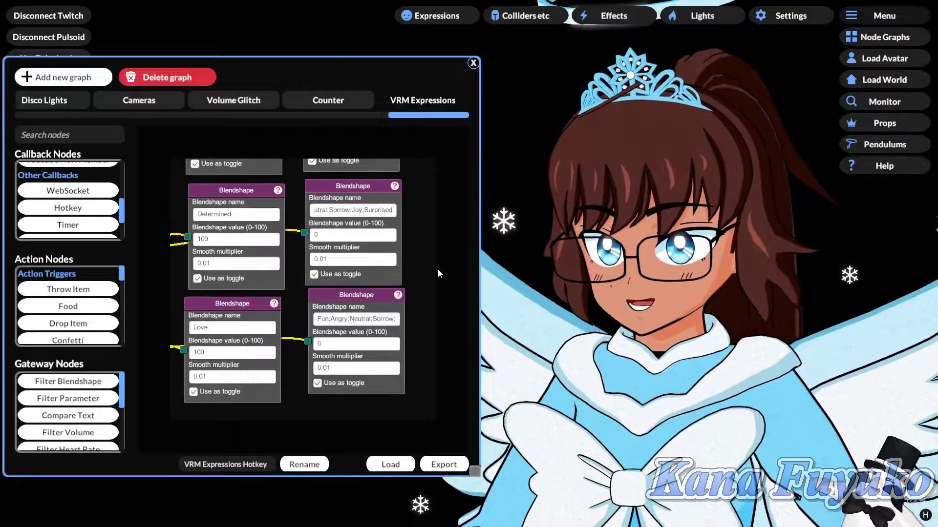
text(Fun;Angry;Neutral;Sorrow;Joy;Surprised)
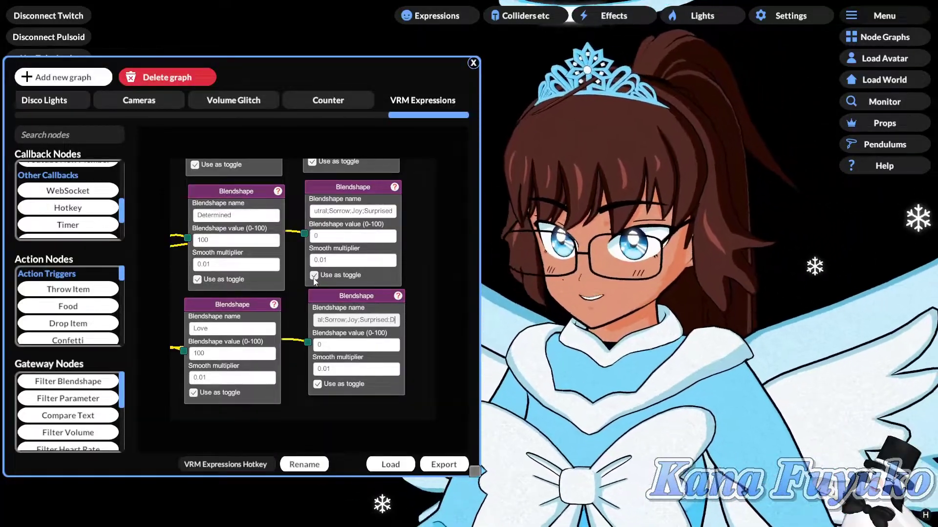
text(;Determinedd)
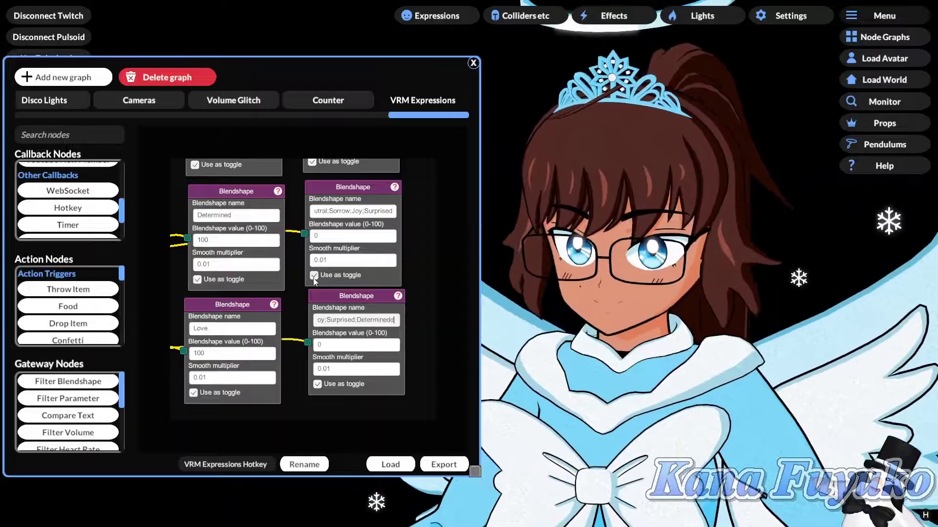
key(BackSpace)
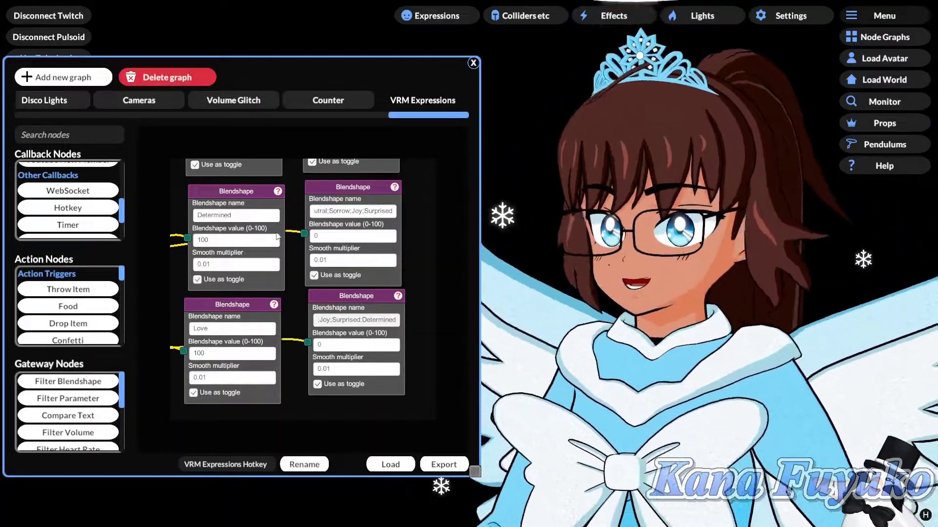
- Append ;Love to the blendshape names in the value 0 nodes of the Determined and Surprised rows
click(380, 215)
text(;)
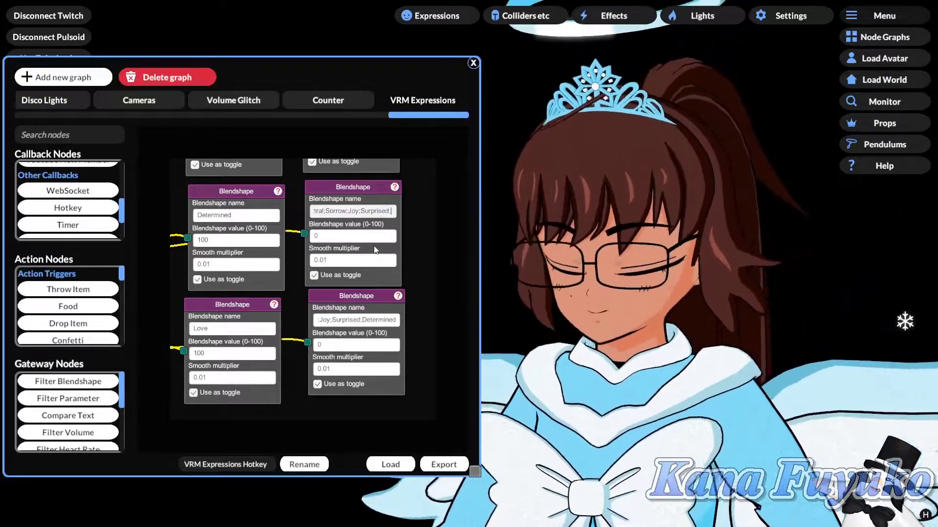
text(Love)
drag(398, 184, 391, 359)
click(375, 271)
text(;Love)
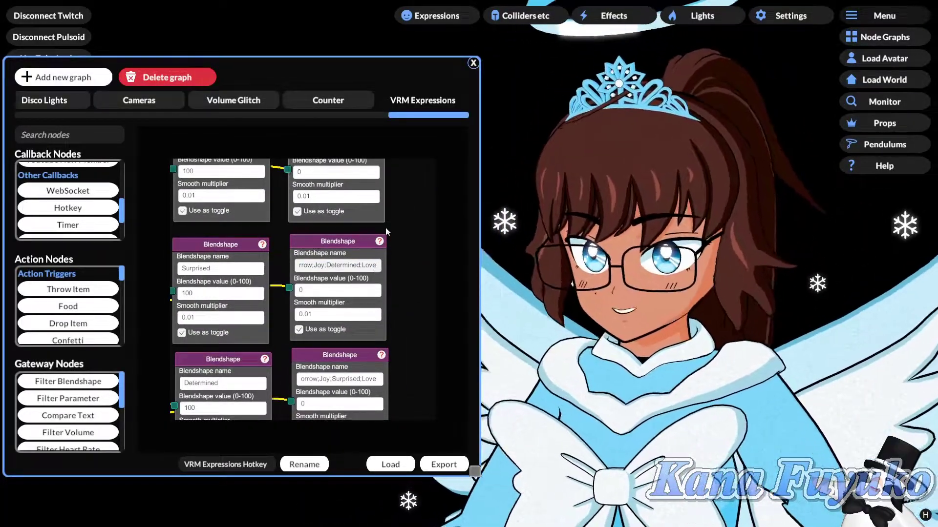
- Append ;Love to the blendshape names in the Sorrow row's value 0 node
drag(385, 208, 403, 328)
scroll(403, 328, down, 5)
scroll(402, 318, up, 5)
drag(386, 366, 415, 186)
drag(419, 328, 423, 411)
click(383, 278)
text(;Joy;Determined;Love)
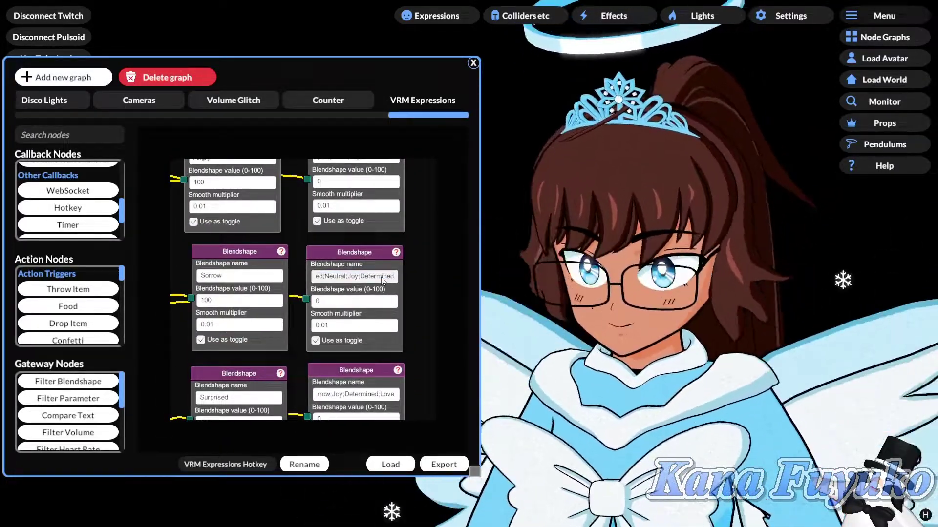
drag(414, 197, 397, 324)
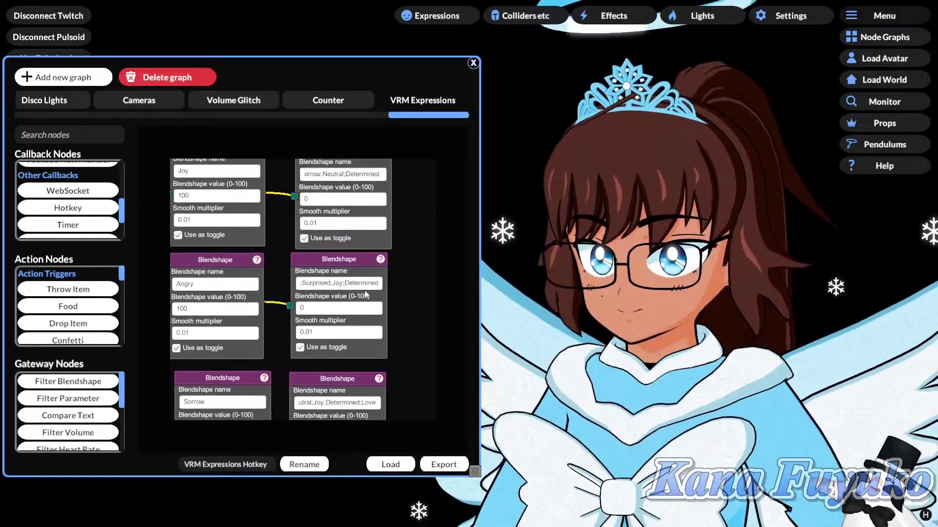
- Append ;Love to the blendshape names in the value 0 nodes of the Angry and Joy rows
click(364, 286)
key(Right)
text(;Love)
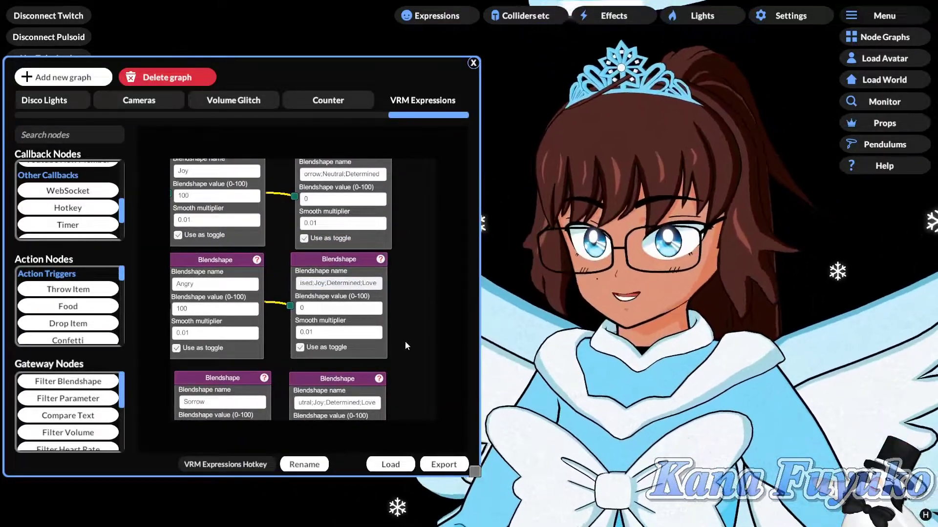
mouse_move(406, 155)
mouse_down()
mouse_move(396, 229)
mouse_move(406, 156)
mouse_up()
drag(407, 214, 403, 316)
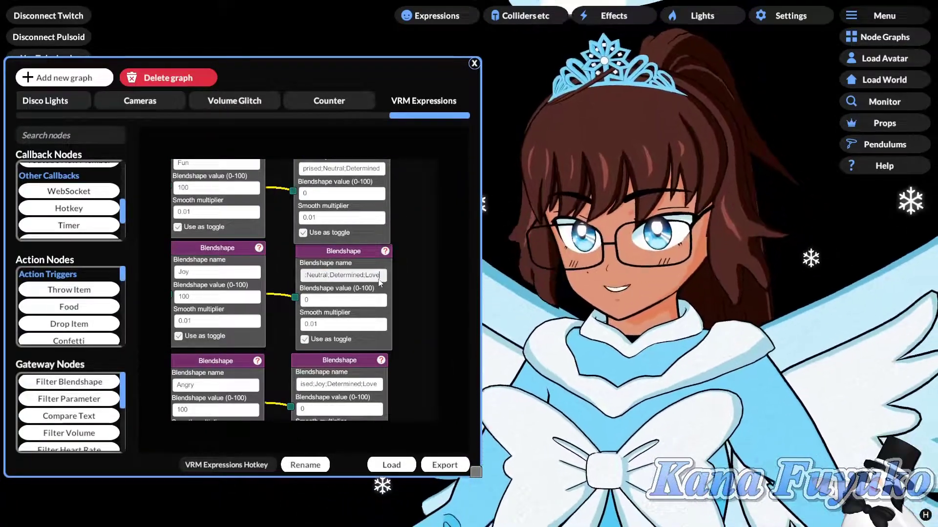
- Append ;Love to the blendshape names in the value 0 nodes of the Fun and Neutral rows
scroll(380, 274, up, 2)
click(369, 248)
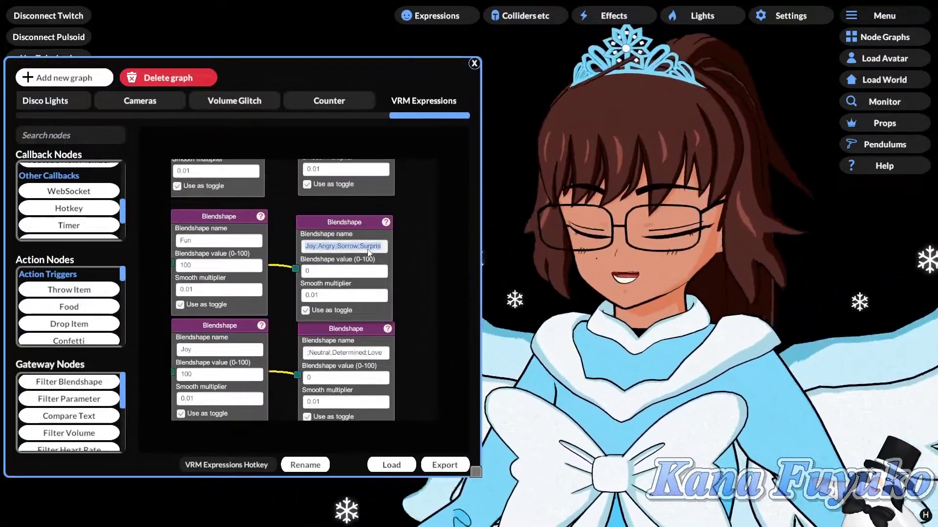
text(;Love)
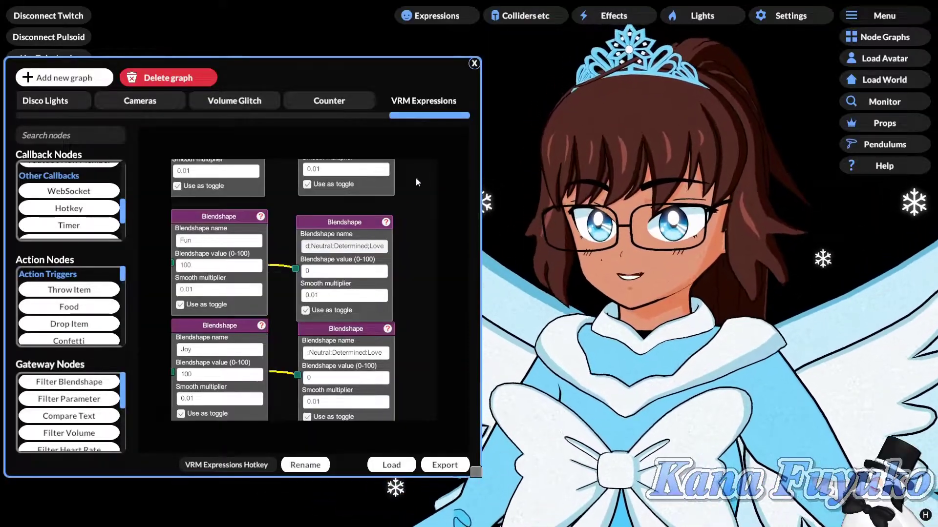
scroll(383, 257, up, 3)
click(384, 249)
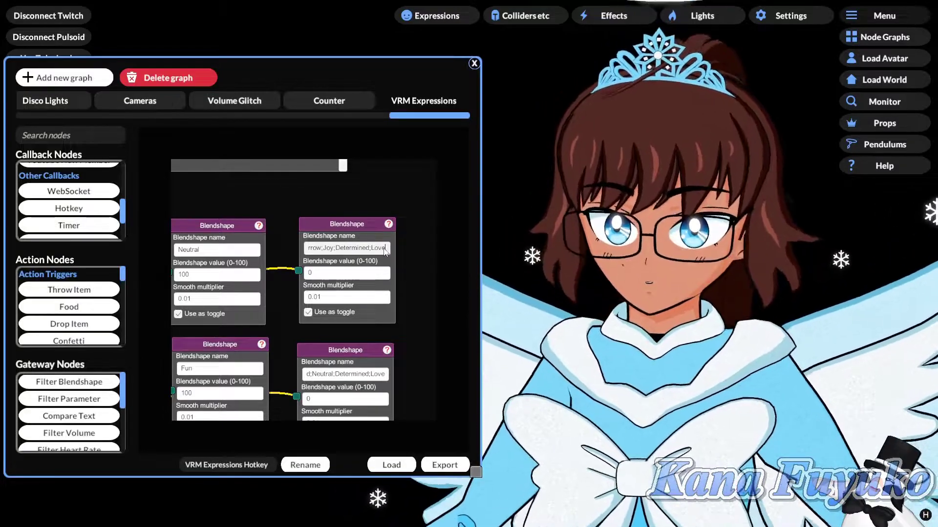
- Check the Determined and Love rows and test the expression toggles, including Love, on the avatar with their hotkeys
drag(394, 69, 398, 54)
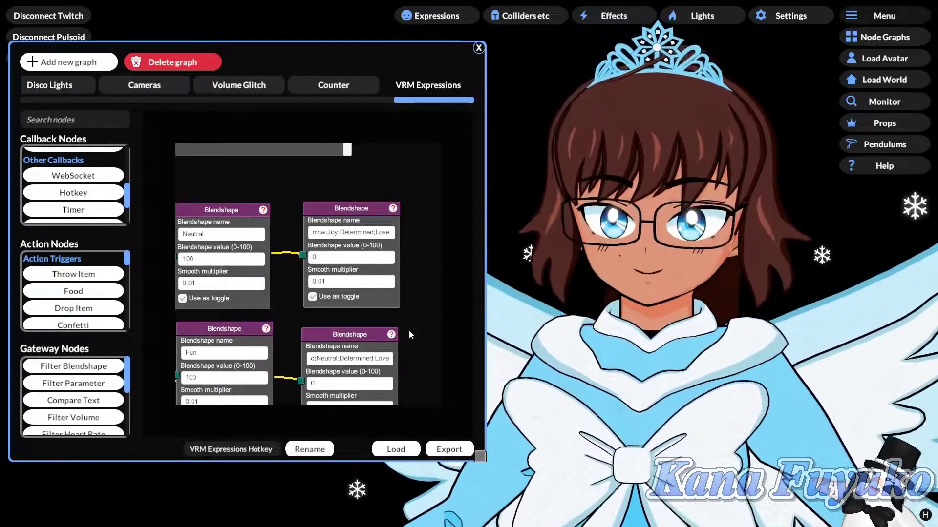
scroll(409, 333, down, 5)
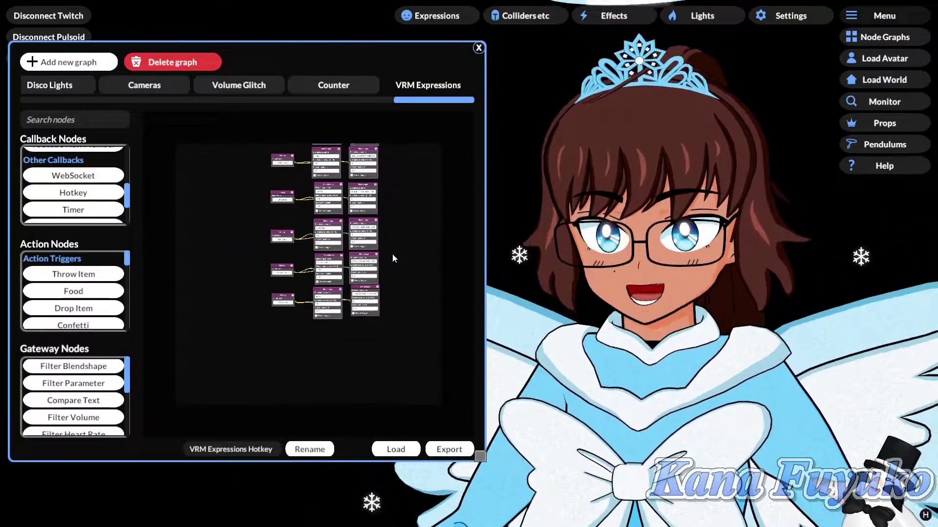
scroll(386, 293, up, 5)
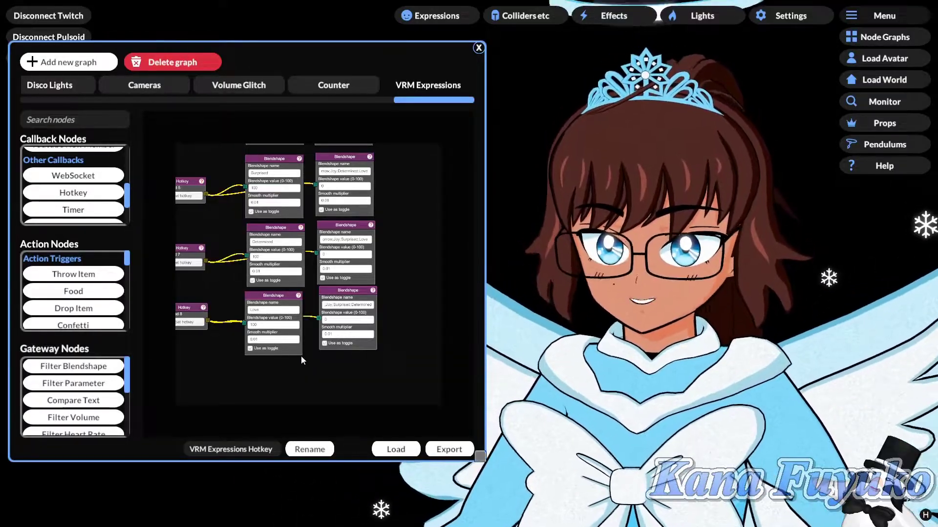
scroll(301, 357, up, 3)
drag(379, 246, 377, 256)
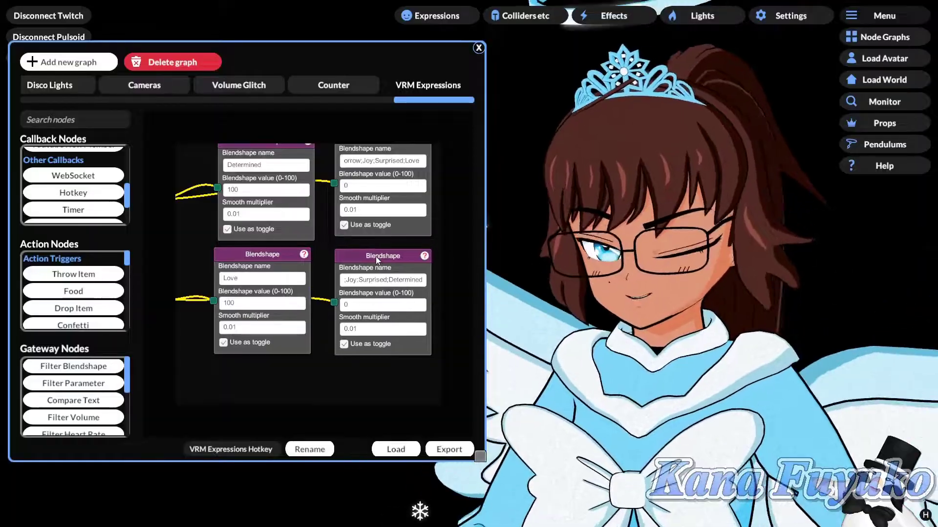
drag(191, 260, 255, 268)
key(6)
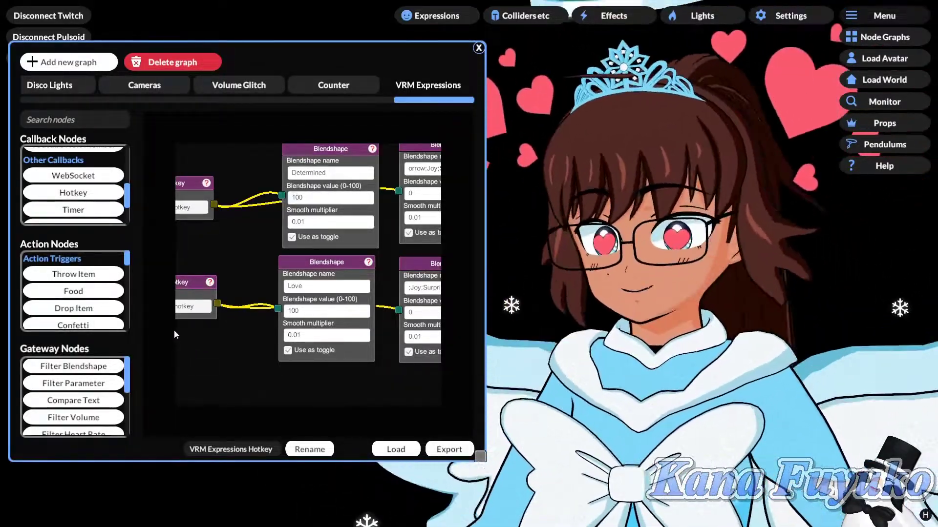
- Review the Additive Blendshape Toggles section and compare it with the non-combinable expression rows in the VRM Expressions graph
scroll(178, 330, down, 5)
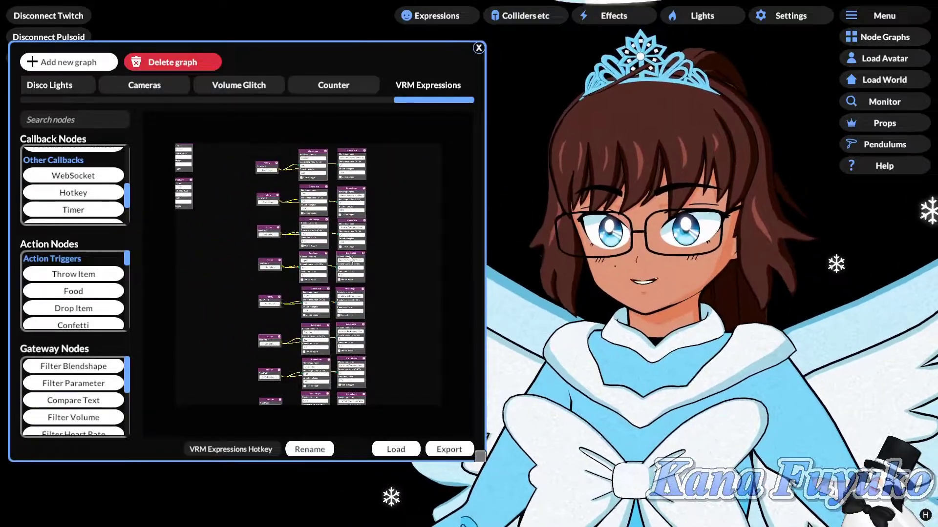
drag(392, 213, 379, 329)
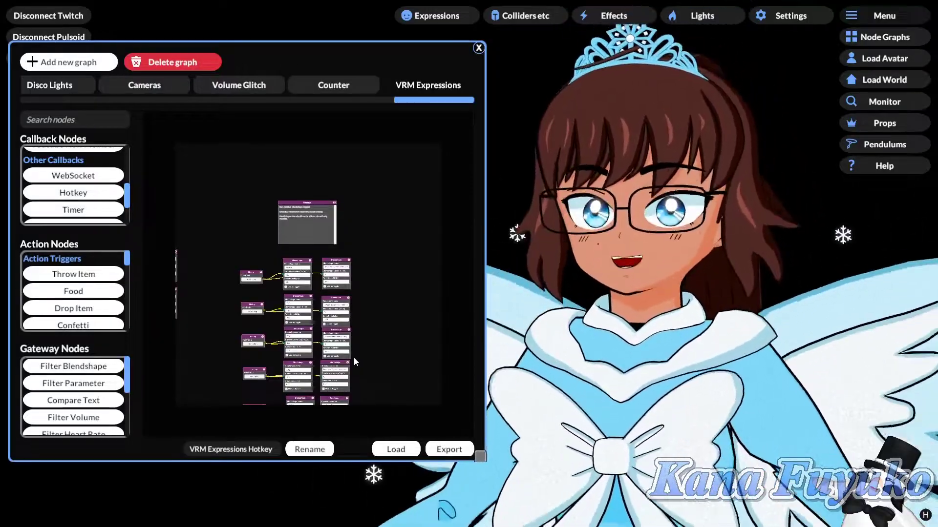
scroll(395, 216, up, 4)
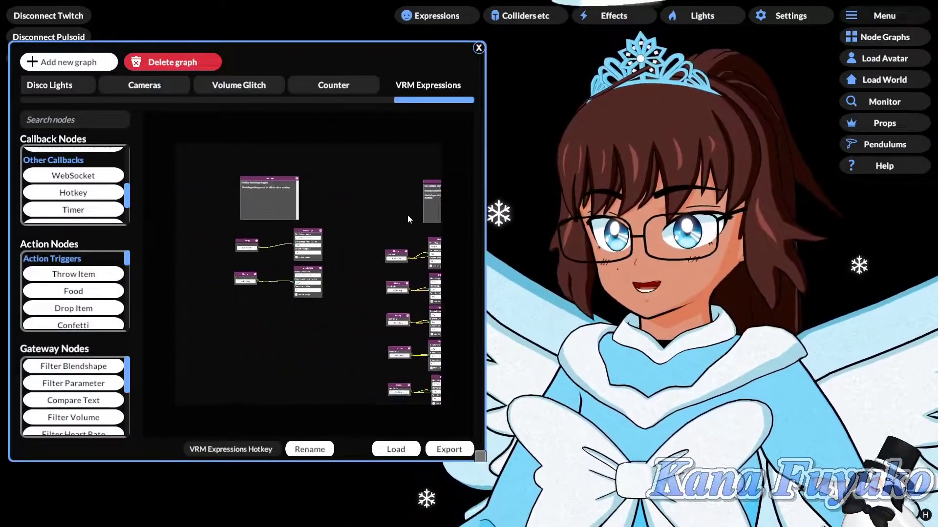
drag(363, 190, 350, 228)
drag(242, 256, 345, 217)
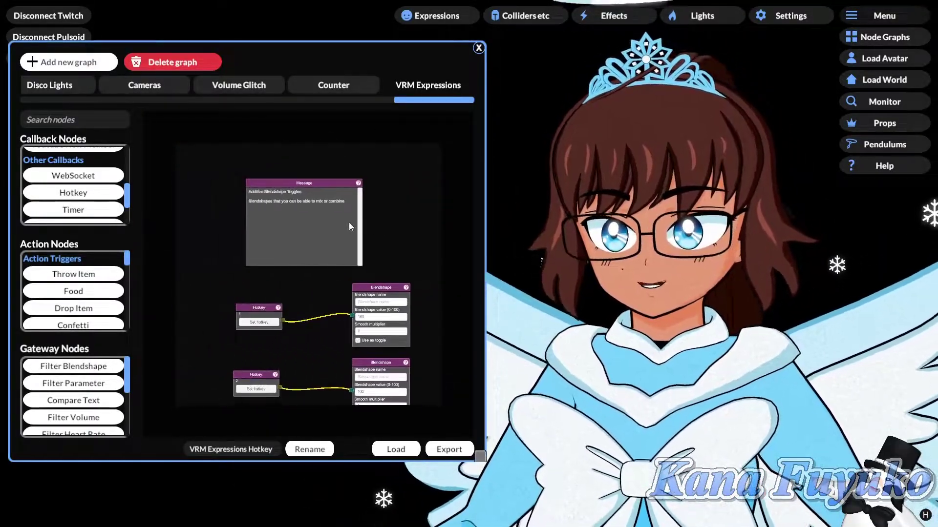
drag(404, 274, 330, 204)
scroll(367, 230, up, 3)
scroll(367, 236, down, 6)
drag(403, 301, 233, 219)
drag(341, 203, 352, 270)
scroll(353, 273, up, 6)
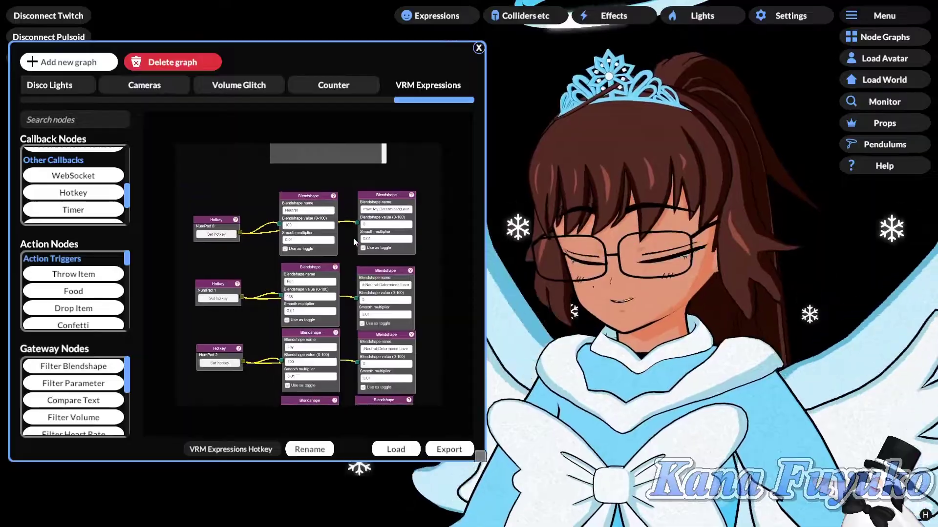
scroll(345, 287, down, 6)
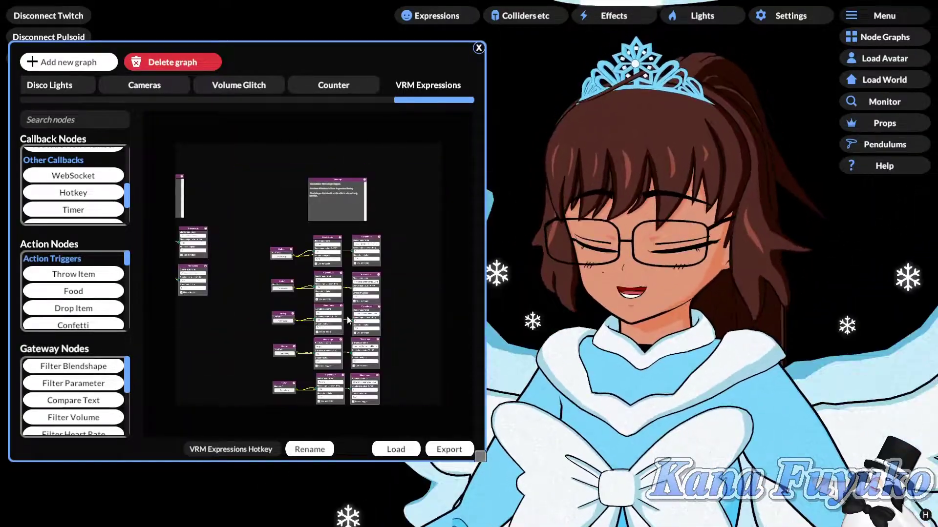
drag(348, 308, 354, 159)
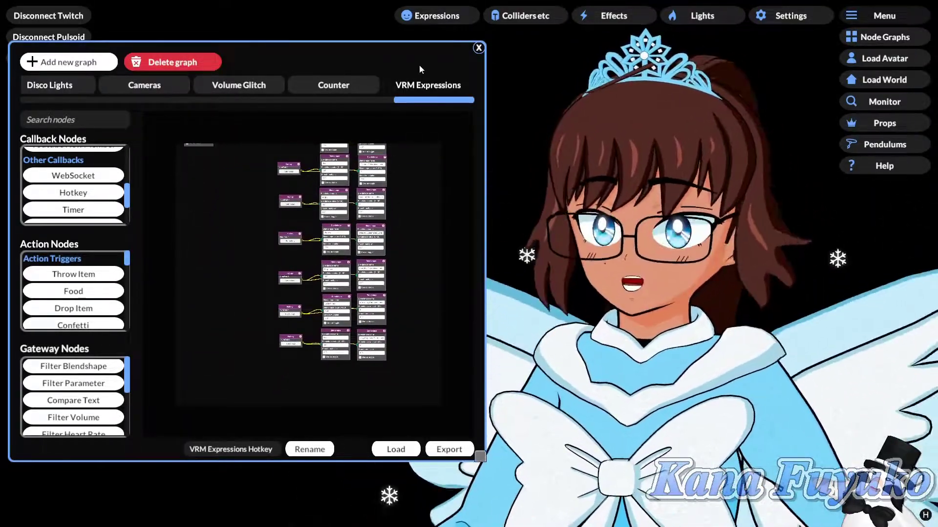
- Close the node graph window
drag(427, 60, 443, 62)
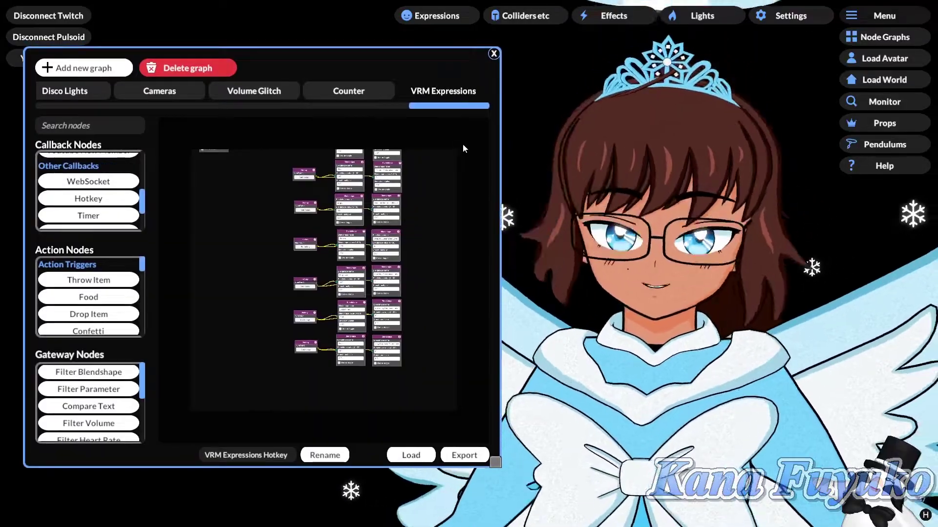
click(493, 53)
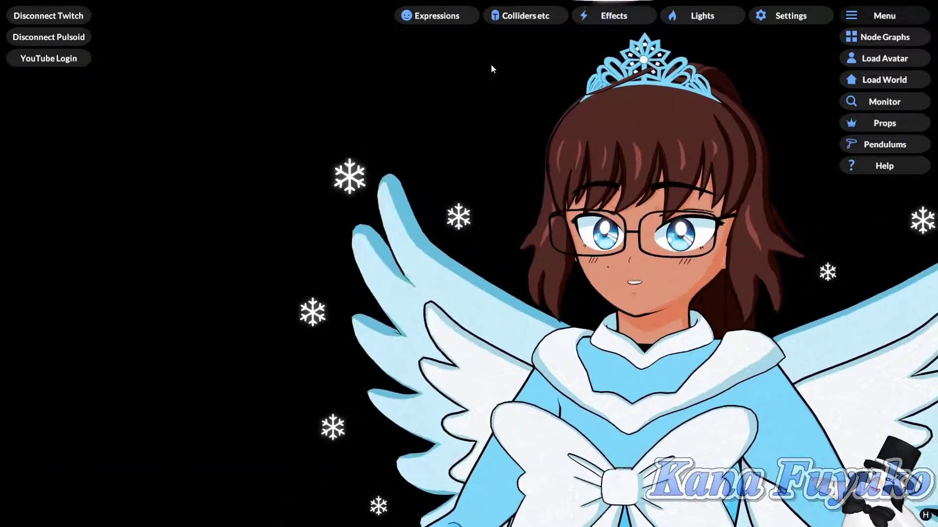